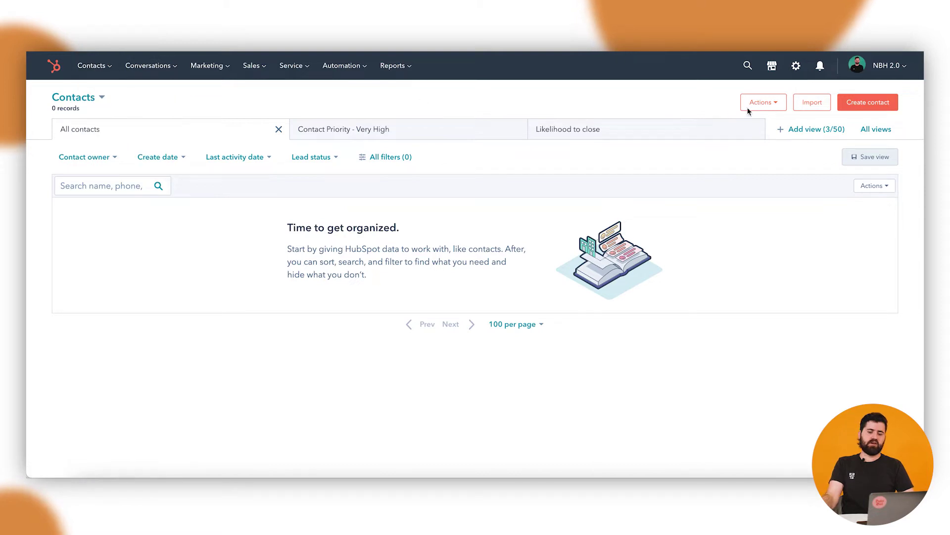
- From the Contacts page's Import area, start a new import
{"action": "left_click", "coordinate": [812, 103]}
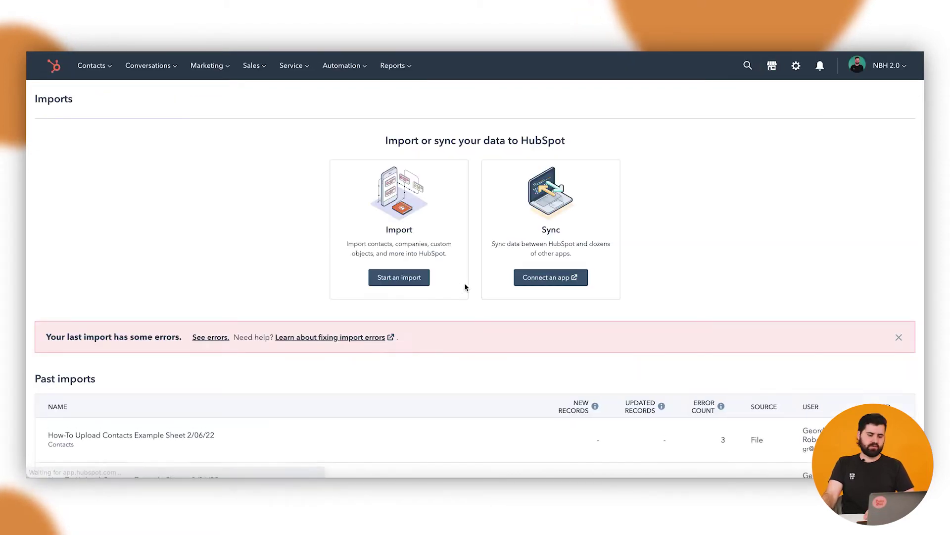
{"action": "scroll", "coordinate": [475, 277], "scroll_direction": "down", "scroll_amount": 1}
{"action": "left_click", "coordinate": [414, 244]}
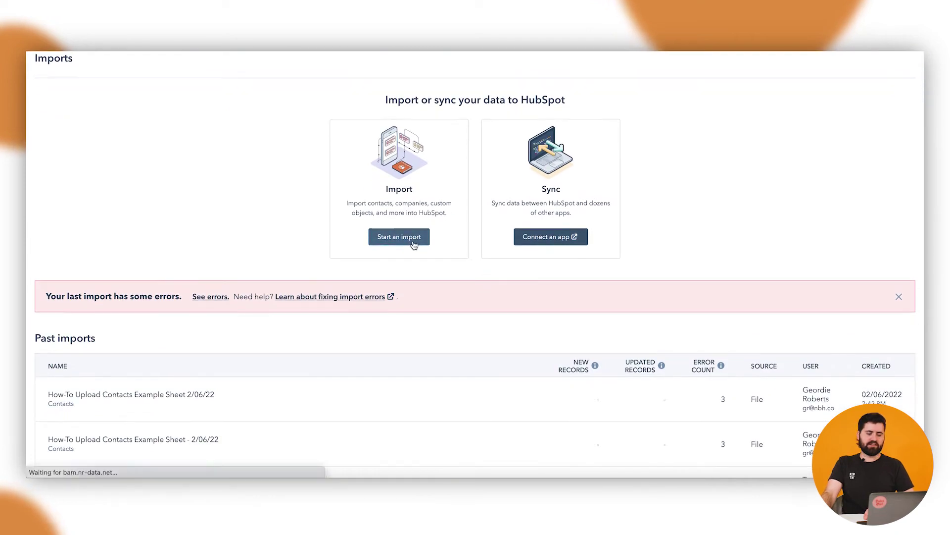
{"action": "scroll", "coordinate": [420, 245], "scroll_direction": "down", "scroll_amount": 3}
{"action": "scroll", "coordinate": [420, 244], "scroll_direction": "up", "scroll_amount": 3}
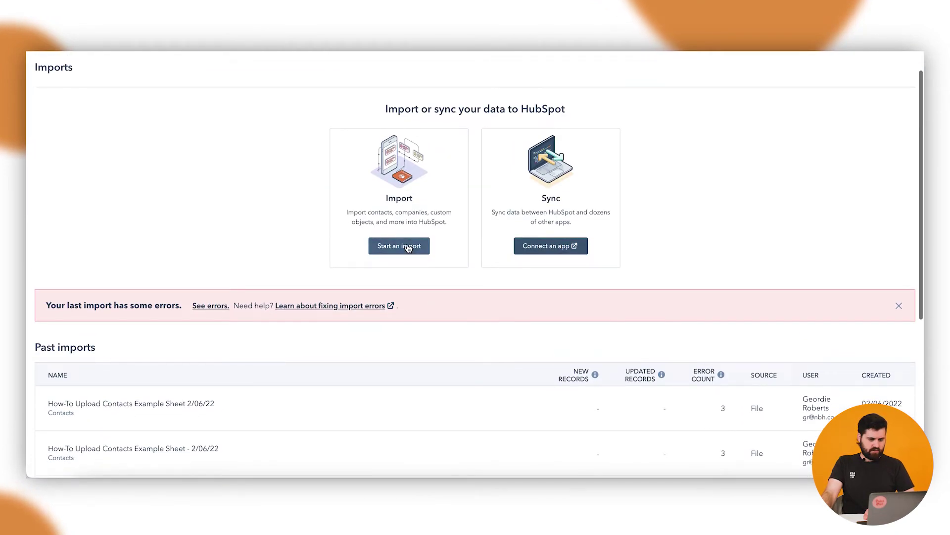
{"action": "left_click", "coordinate": [408, 243]}
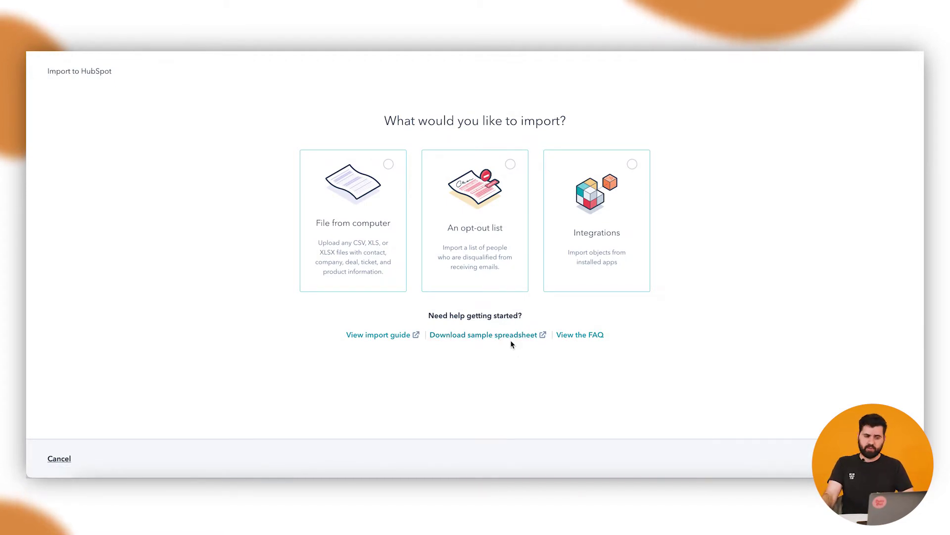
- In the Excel contacts sheet, review the First Name, Last Name, Role Name, Job Title and Email headers
{"action": "left_click", "coordinate": [547, 476]}
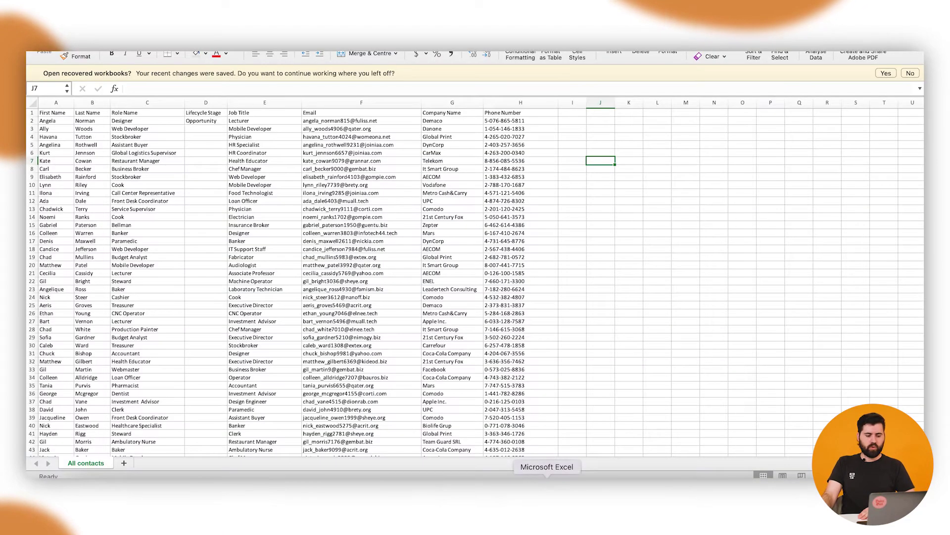
{"action": "left_click", "coordinate": [250, 185]}
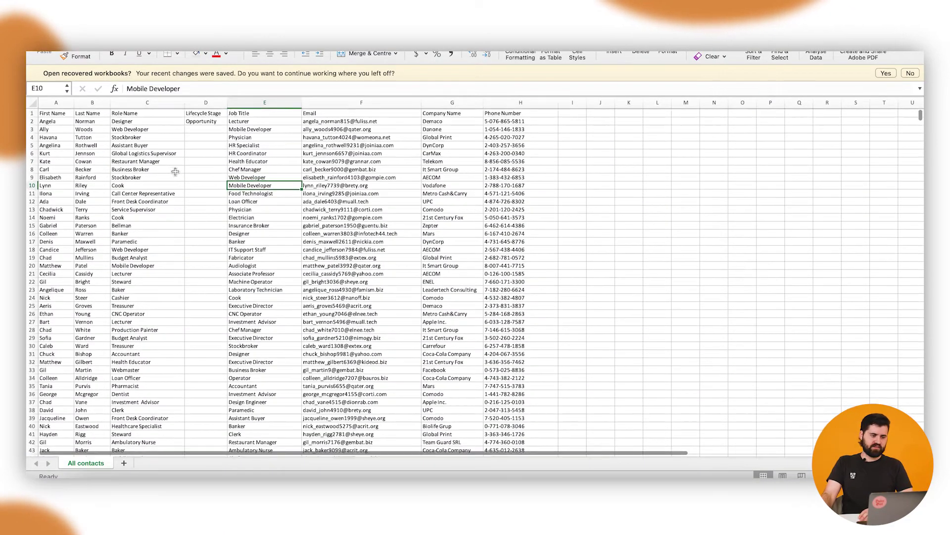
{"action": "left_click", "coordinate": [59, 113]}
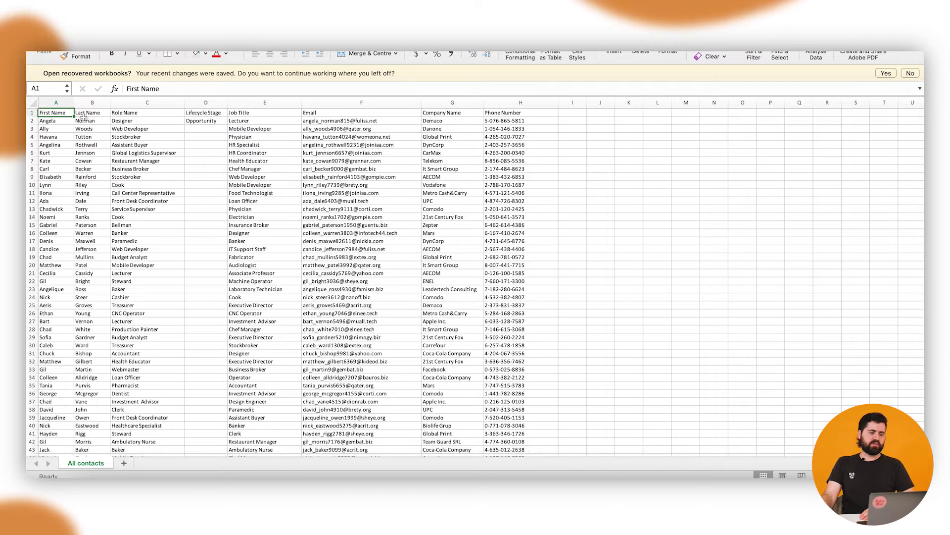
{"action": "left_click", "coordinate": [103, 118]}
{"action": "left_click", "coordinate": [128, 113]}
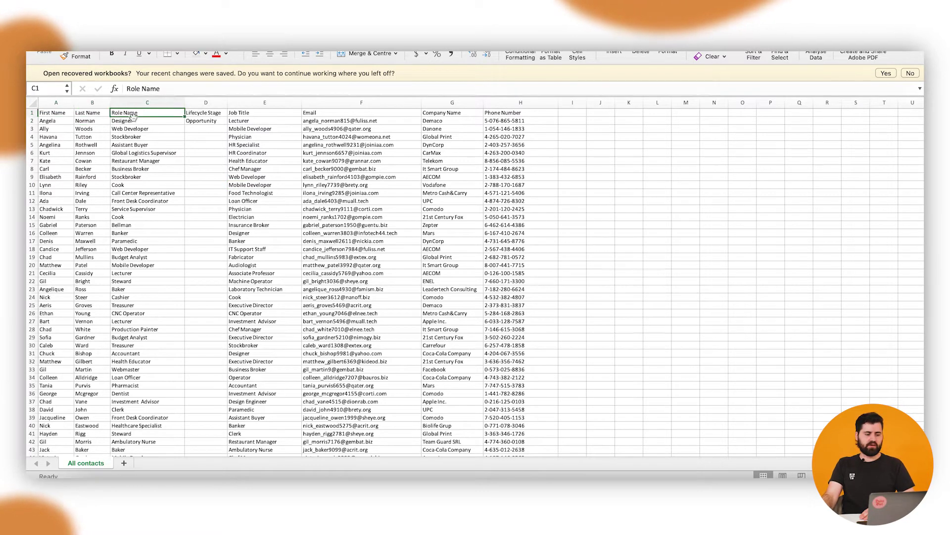
{"action": "left_click", "coordinate": [89, 114]}
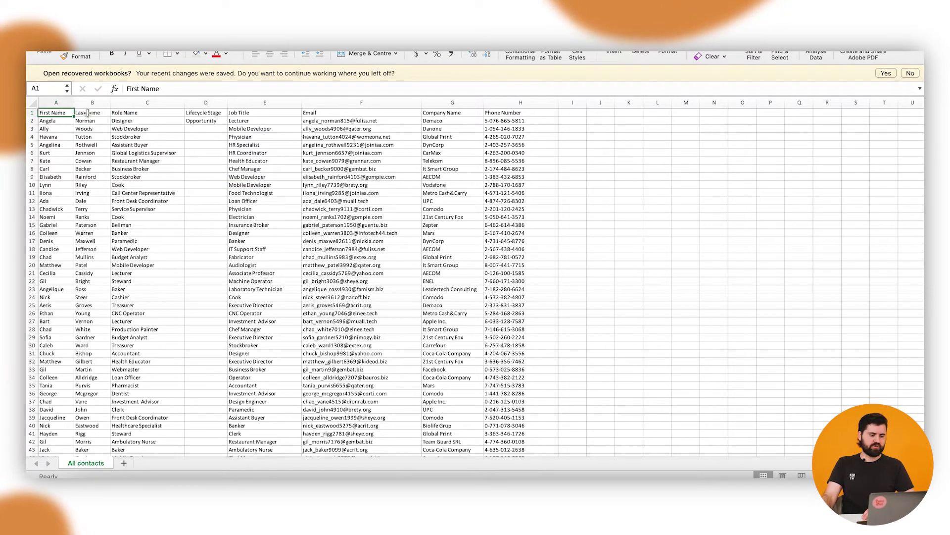
{"action": "left_click", "coordinate": [118, 114]}
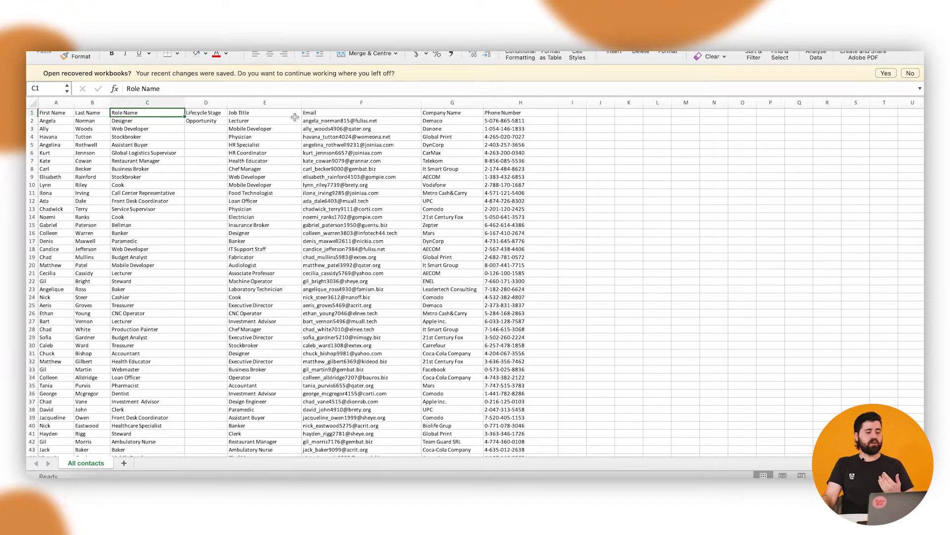
{"action": "left_click", "coordinate": [314, 114]}
{"action": "left_click", "coordinate": [259, 114]}
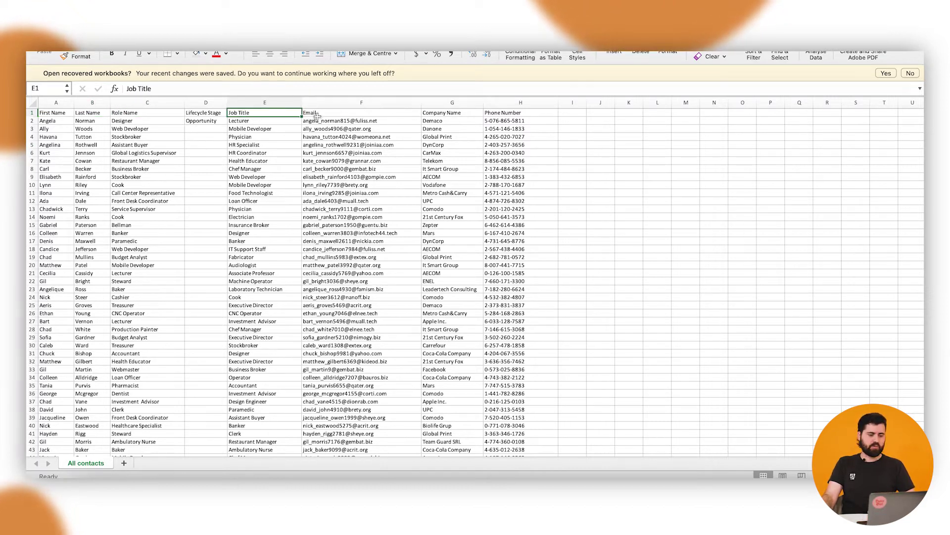
{"action": "left_click", "coordinate": [321, 114]}
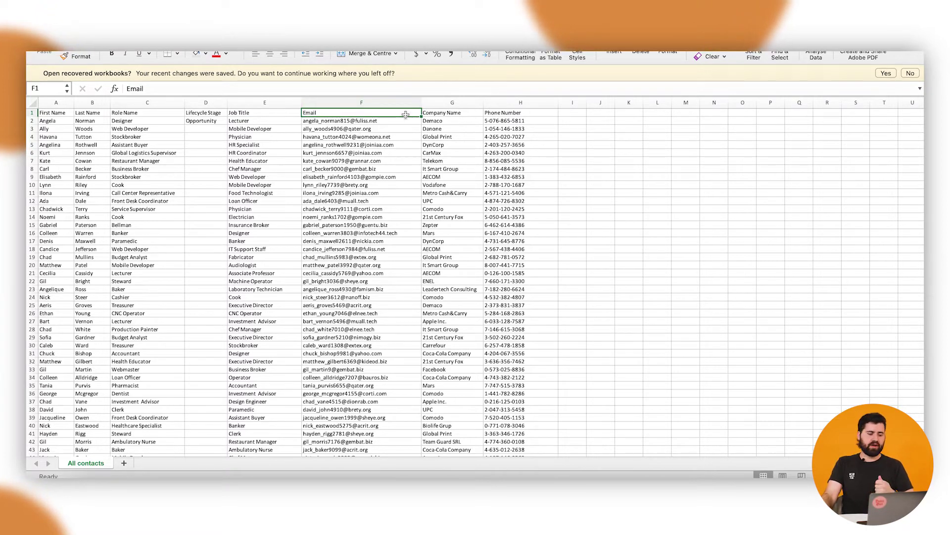
- Highlight the Email column down to row 16, then the first contact's entire row
{"action": "key", "text": "shift+Down"}
{"action": "key", "text": "shift+Down"}
{"action": "key", "text": "shift+Down"}
{"action": "key", "text": "shift+Down"}
{"action": "key", "text": "shift+Down"}
{"action": "key", "text": "shift+Down"}
{"action": "key", "text": "shift+Down"}
{"action": "key", "text": "shift+Down"}
{"action": "key", "text": "shift+Down"}
{"action": "key", "text": "shift+Down"}
{"action": "key", "text": "shift+Down"}
{"action": "key", "text": "shift+Down"}
{"action": "key", "text": "shift+Down"}
{"action": "key", "text": "shift+Down"}
{"action": "key", "text": "shift+Down"}
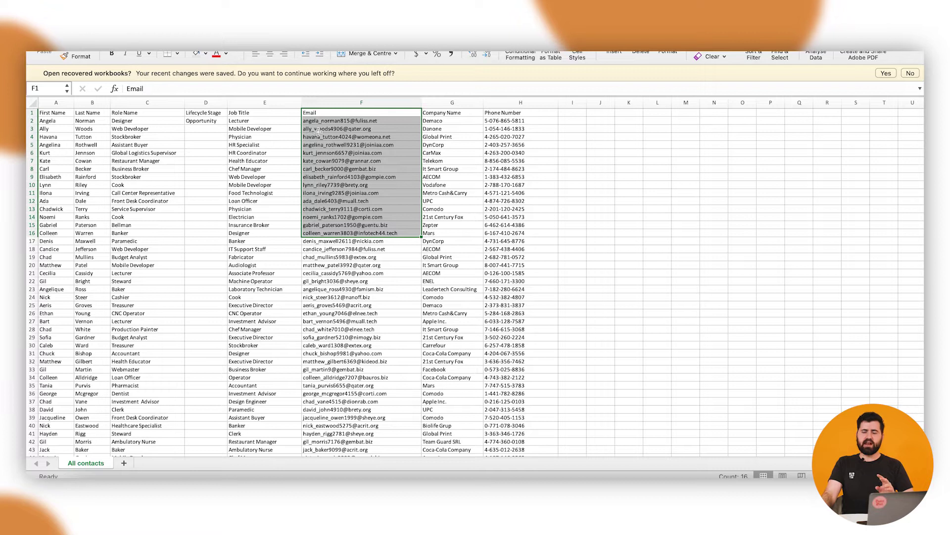
{"action": "left_click", "coordinate": [318, 132]}
{"action": "key", "text": "Up"}
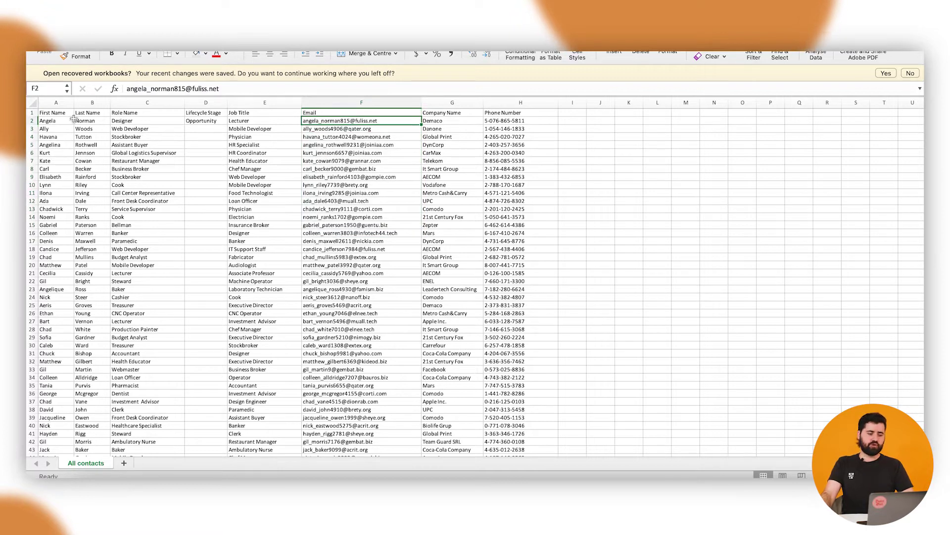
{"action": "left_click_drag", "start_coordinate": [73, 120], "coordinate": [501, 121]}
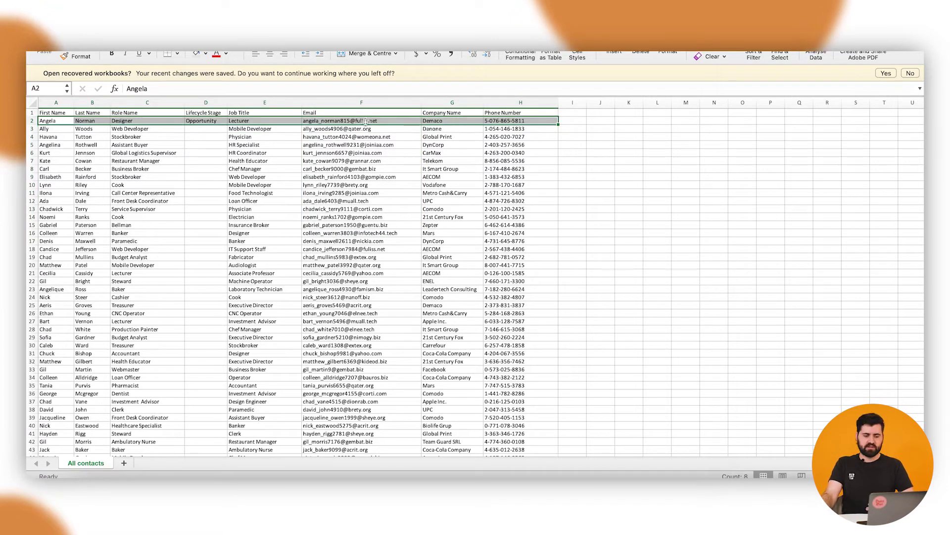
{"action": "scroll", "coordinate": [405, 172], "scroll_direction": "right", "scroll_amount": 1}
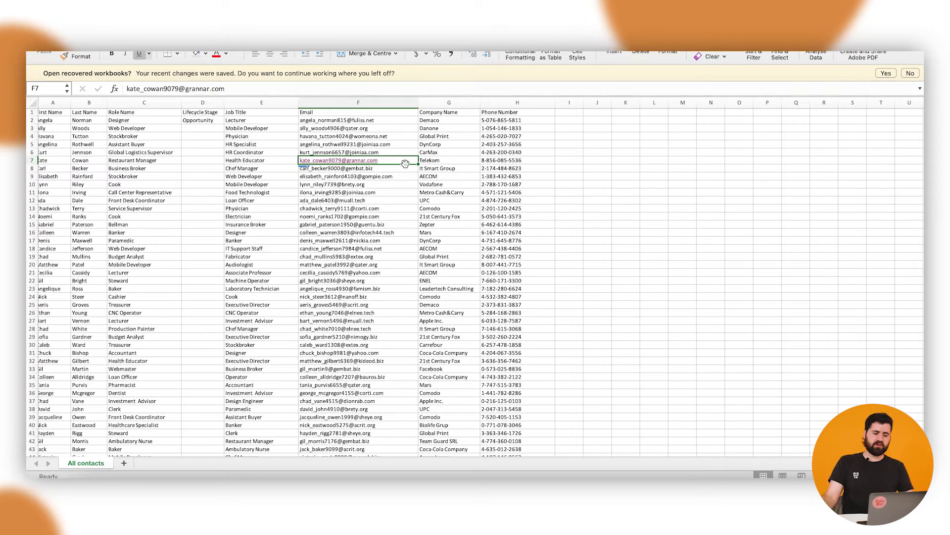
{"action": "key", "text": "Left"}
{"action": "key", "text": "Down"}
{"action": "key", "text": "Down"}
{"action": "key", "text": "Down"}
{"action": "key", "text": "Down"}
{"action": "key", "text": "Down"}
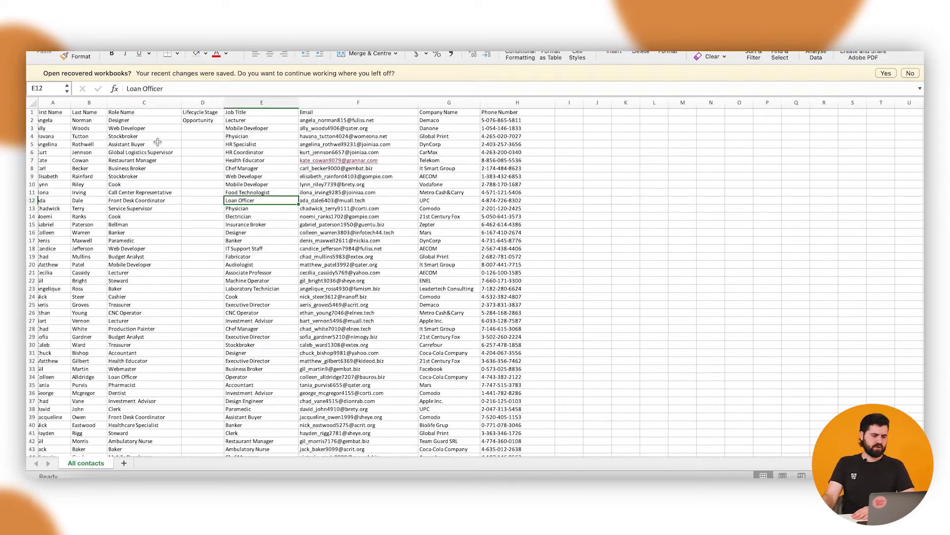
{"action": "scroll", "coordinate": [570, 112], "scroll_direction": "left", "scroll_amount": 1}
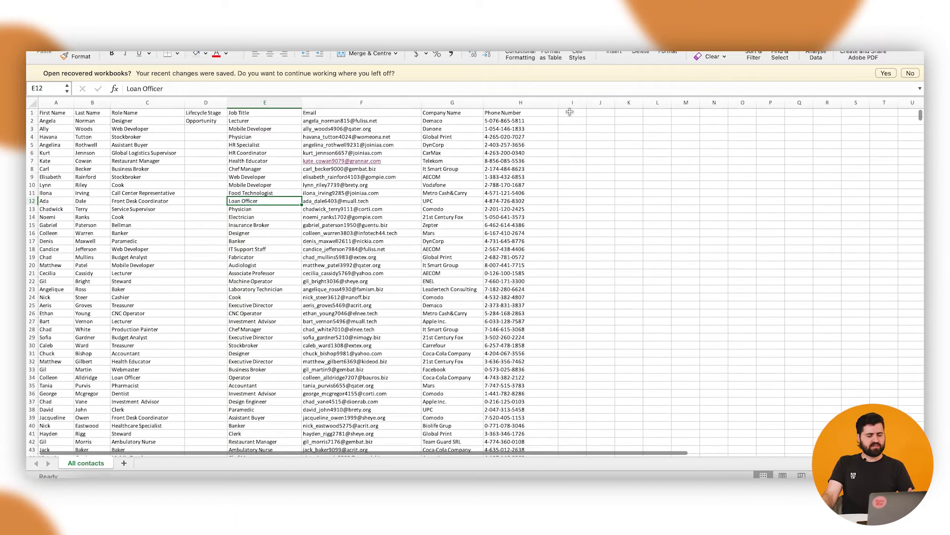
{"action": "left_click", "coordinate": [571, 113]}
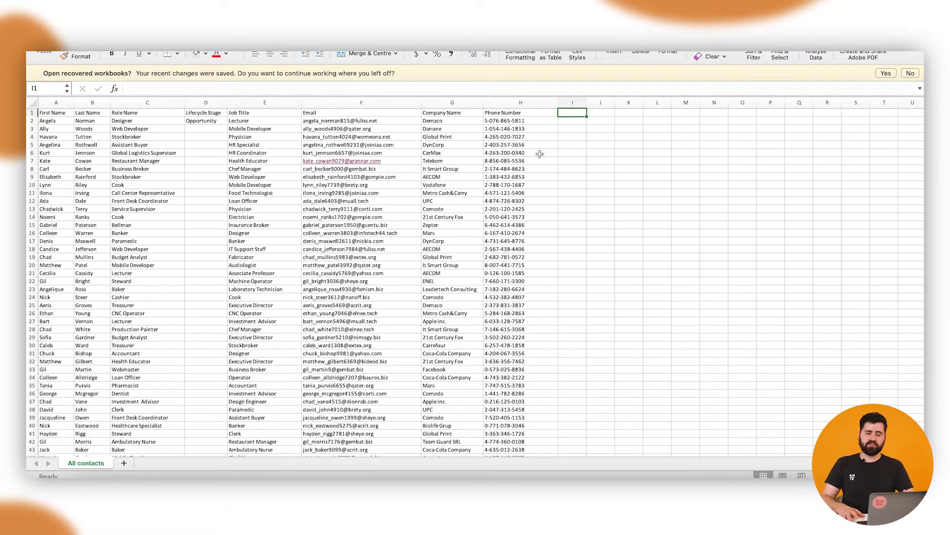
{"action": "left_click", "coordinate": [375, 202]}
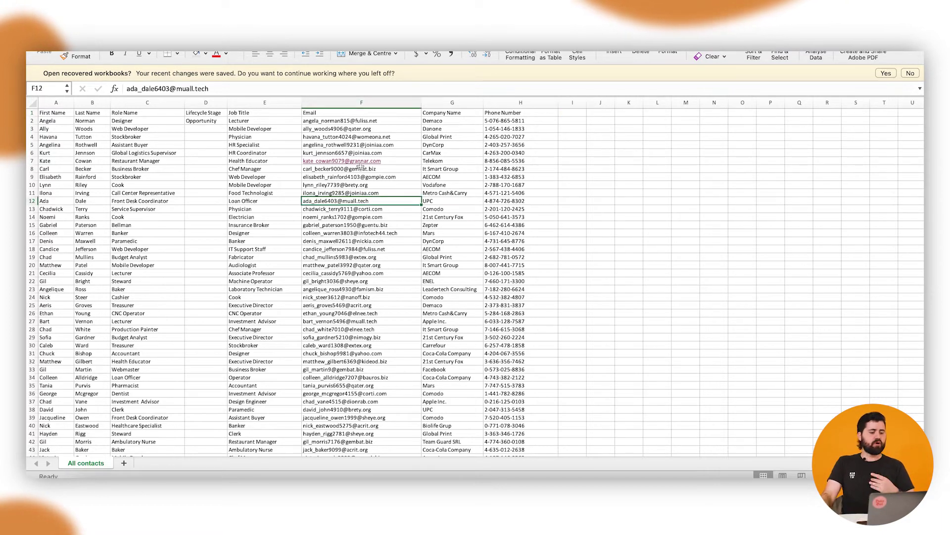
{"action": "left_click_drag", "start_coordinate": [338, 120], "coordinate": [387, 411]}
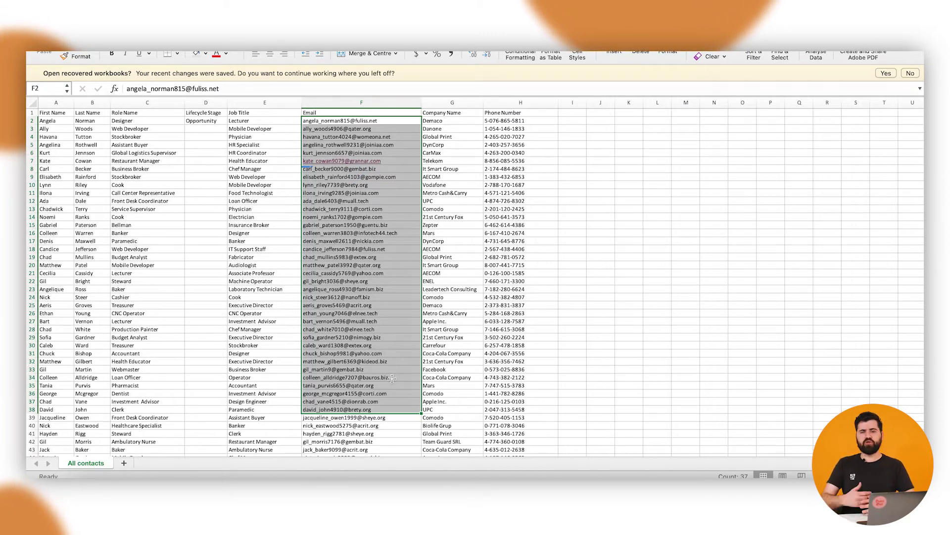
{"action": "left_click", "coordinate": [220, 269]}
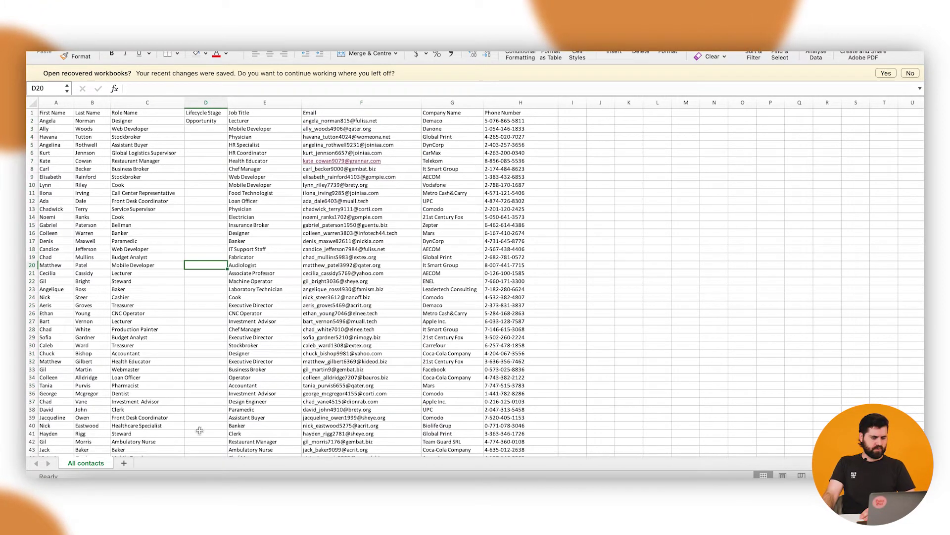
- Choose to import a single file from the computer
{"action": "left_click", "coordinate": [142, 476]}
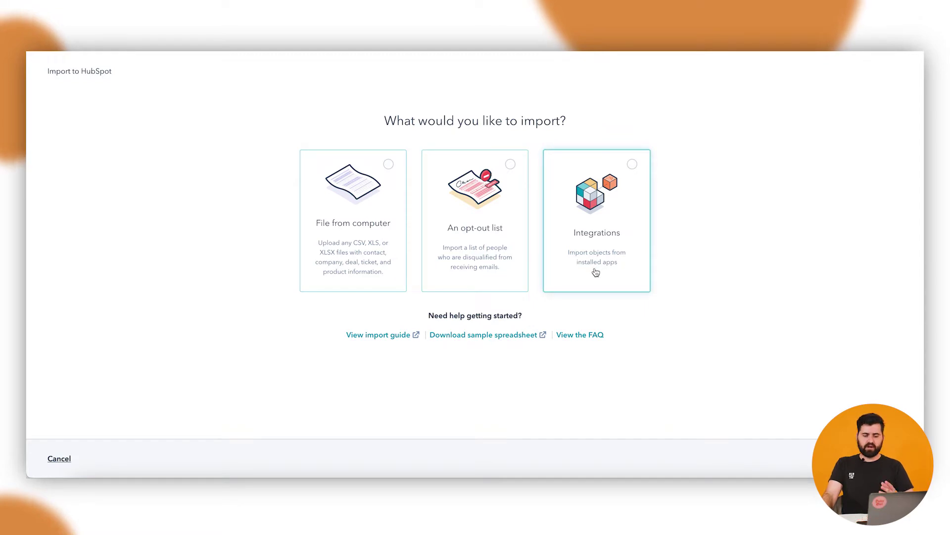
{"action": "left_click", "coordinate": [373, 252]}
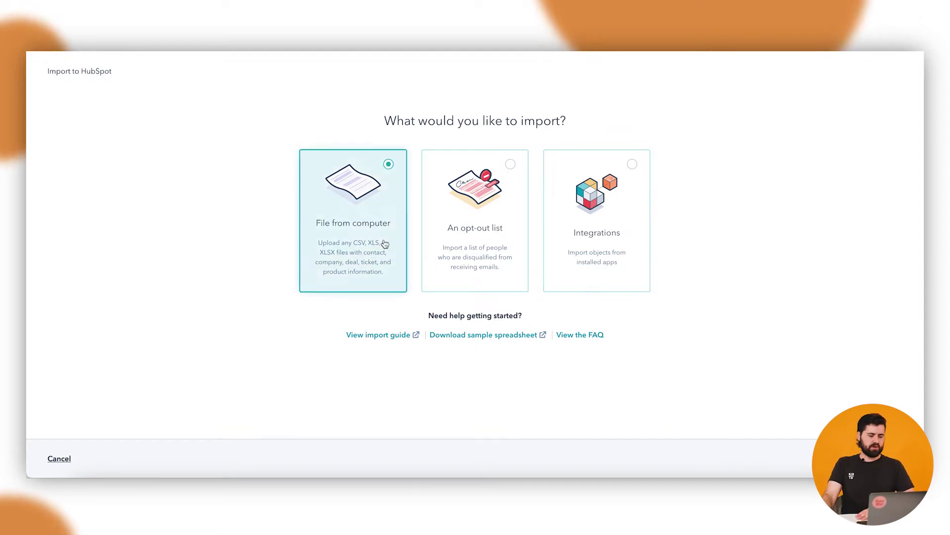
{"action": "left_click", "coordinate": [881, 458]}
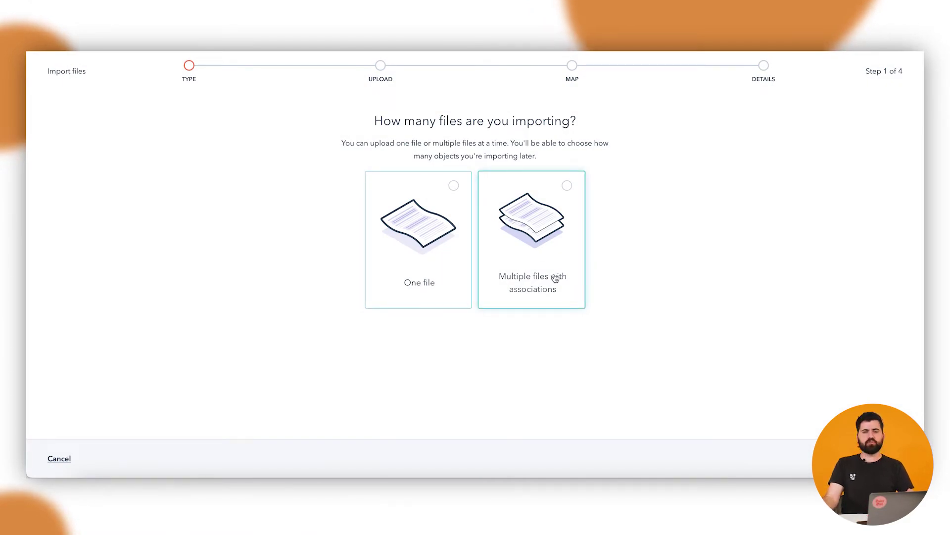
{"action": "left_click", "coordinate": [426, 251]}
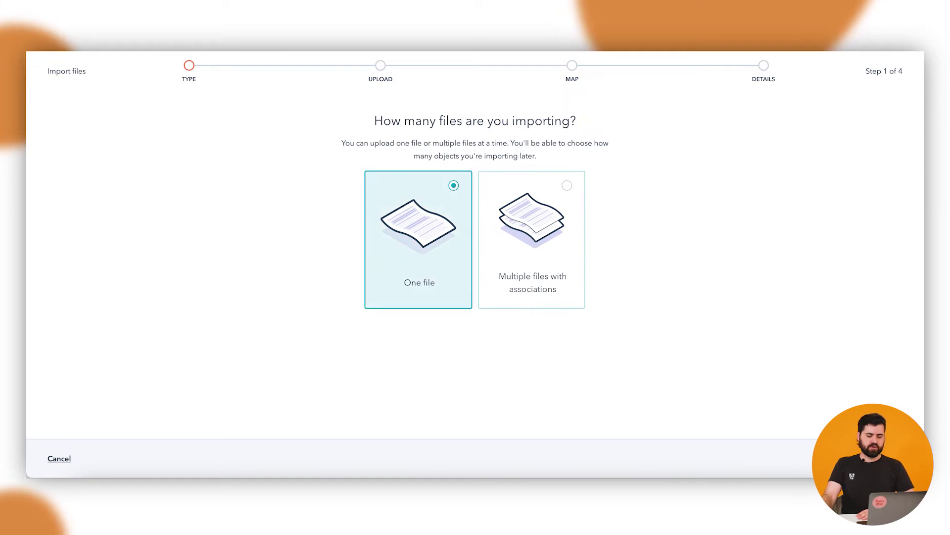
{"action": "left_click", "coordinate": [882, 459]}
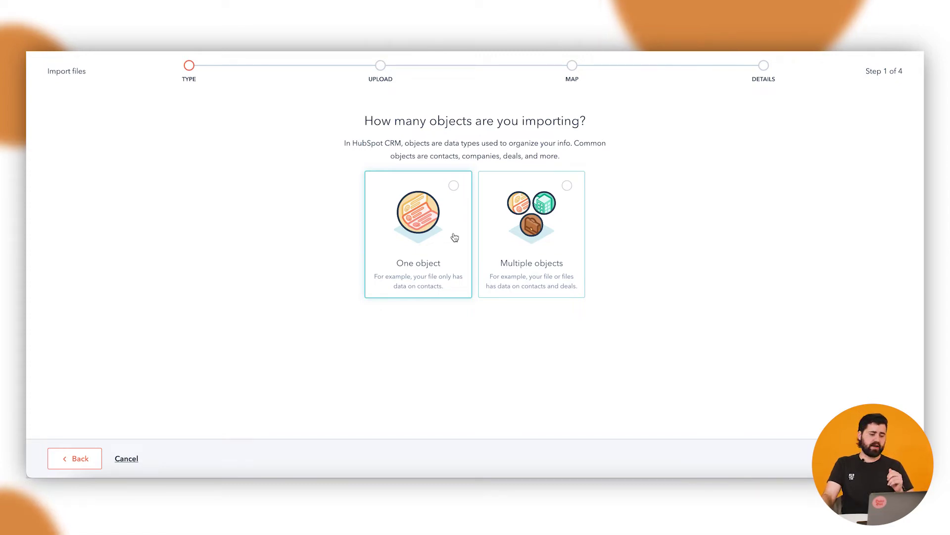
- Pick one object type, Contacts, and advance to the upload step
{"action": "left_click", "coordinate": [424, 242]}
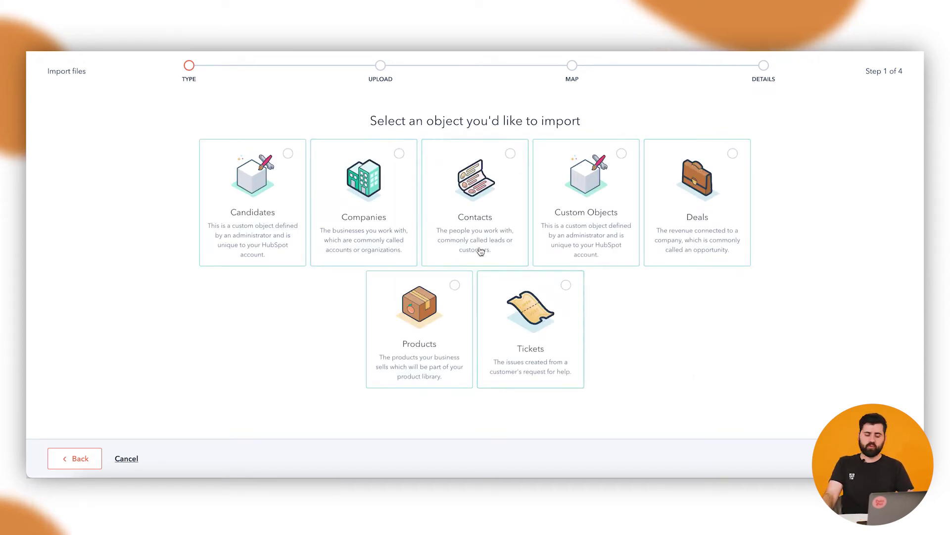
{"action": "left_click", "coordinate": [478, 178]}
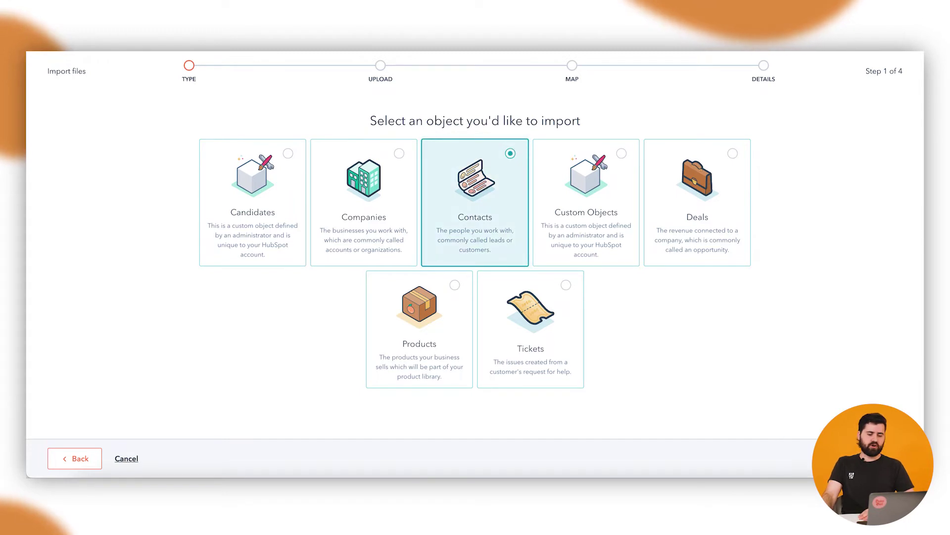
{"action": "left_click", "coordinate": [874, 458]}
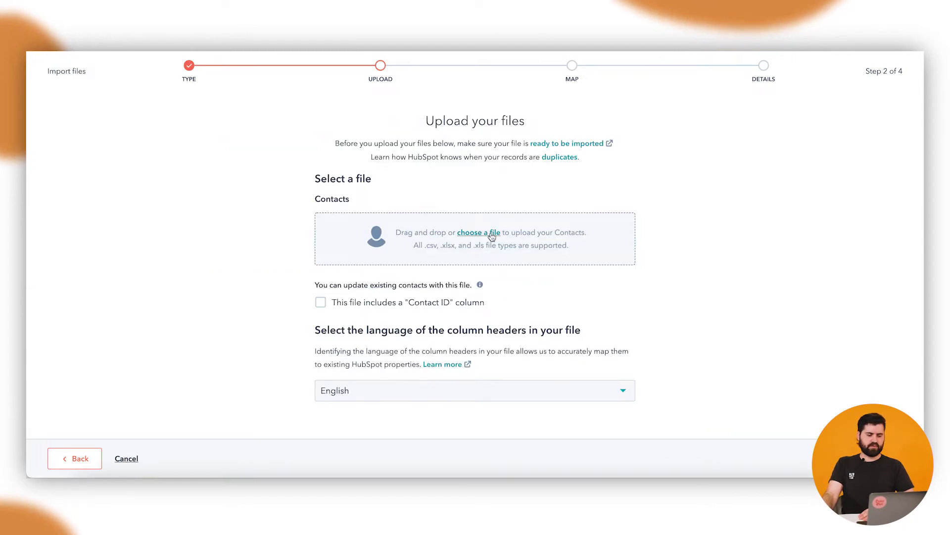
- Upload Example Upload Sheet.xlsx with the Contact ID option left unchecked, then continue
{"action": "left_click", "coordinate": [479, 232]}
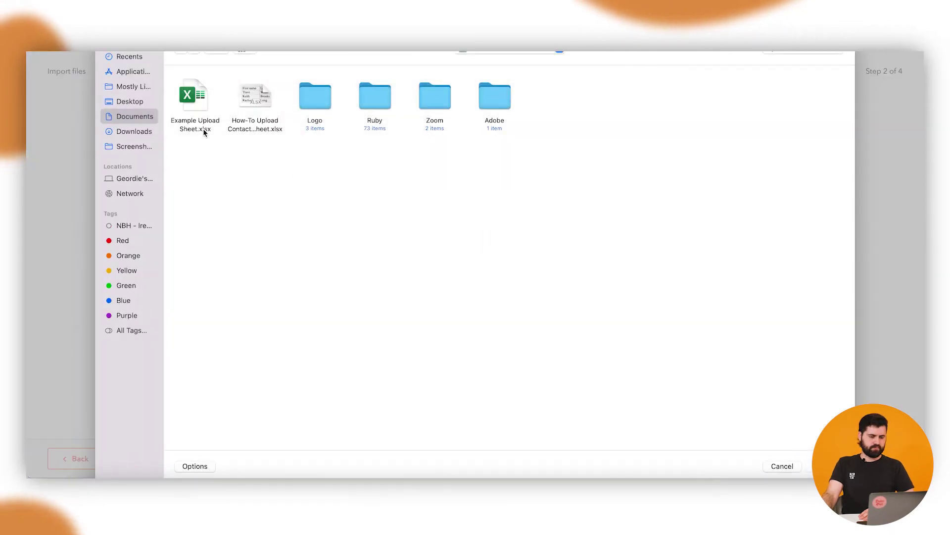
{"action": "double_click", "coordinate": [205, 127]}
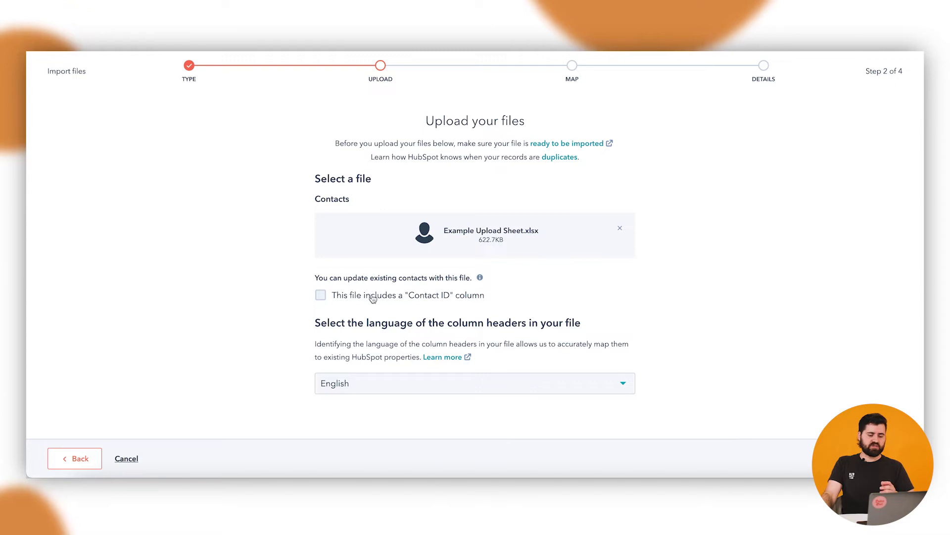
{"action": "left_click", "coordinate": [458, 301]}
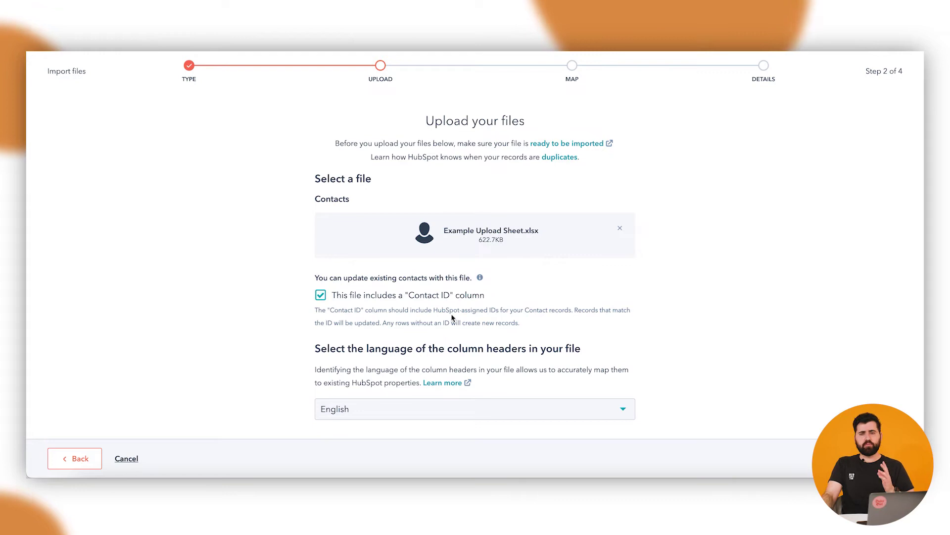
{"action": "left_click", "coordinate": [435, 297]}
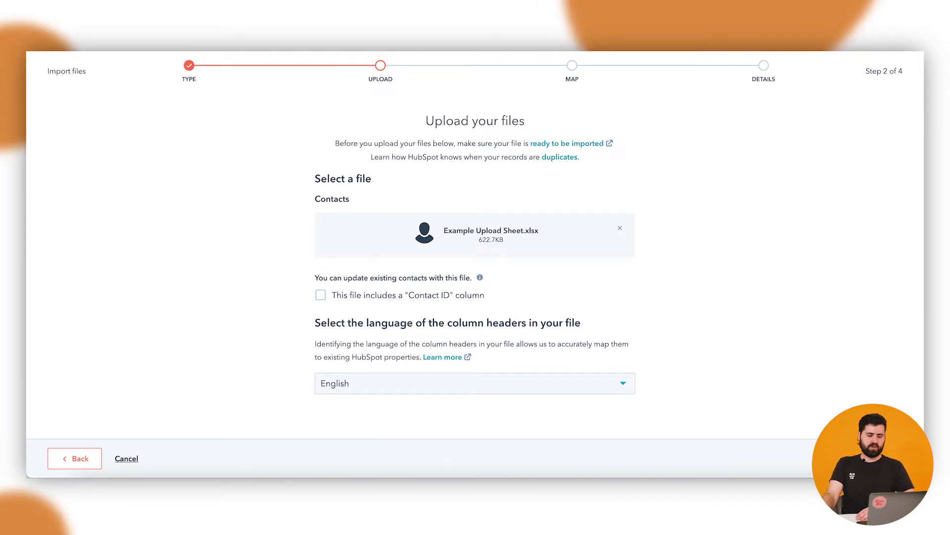
{"action": "left_click", "coordinate": [879, 458]}
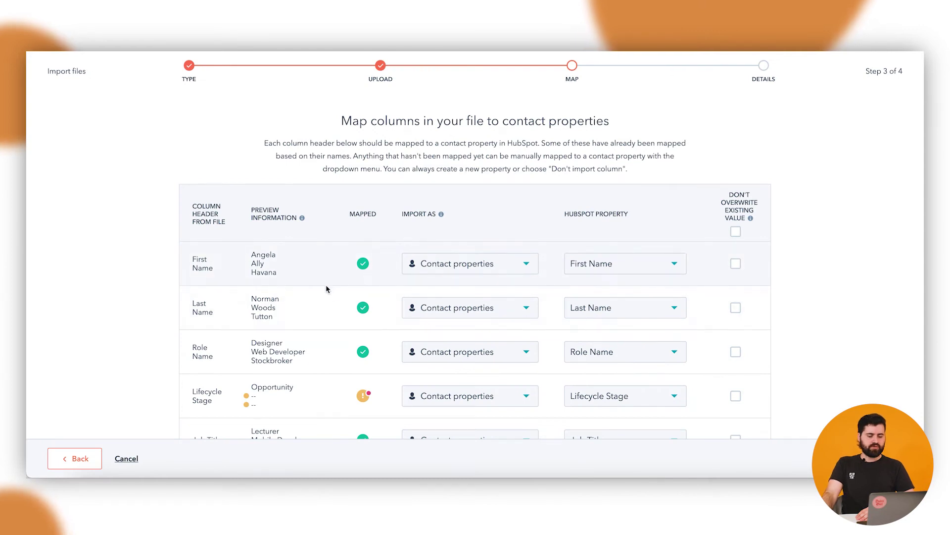
- Set the First Name column to import as a contact property
{"action": "scroll", "coordinate": [575, 272], "scroll_direction": "down", "scroll_amount": 1}
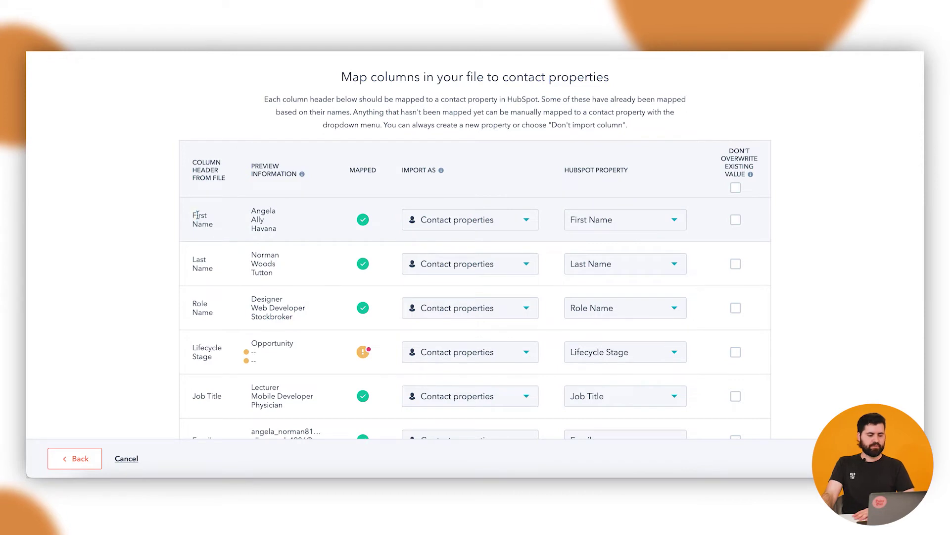
{"action": "left_click_drag", "start_coordinate": [197, 217], "coordinate": [267, 232]}
{"action": "left_click", "coordinate": [266, 231]}
{"action": "left_click", "coordinate": [453, 219]}
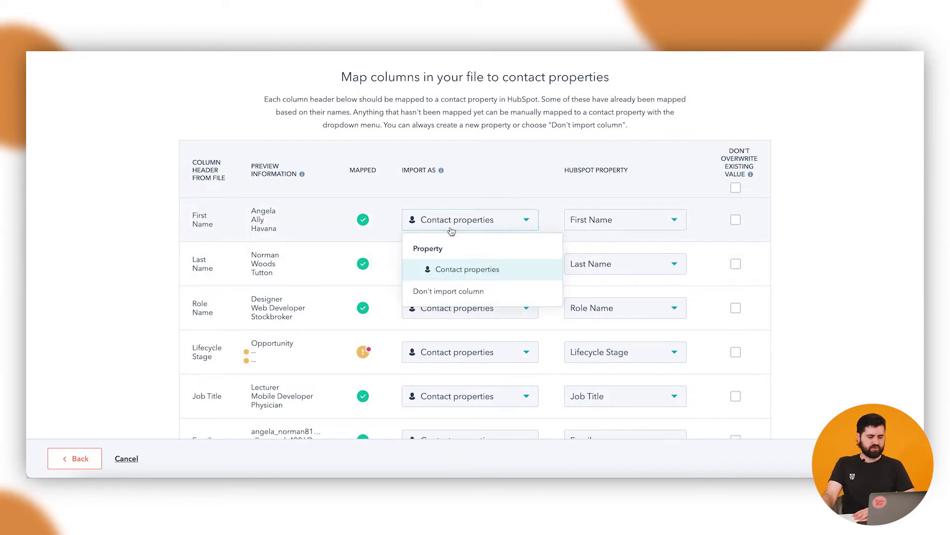
{"action": "left_click", "coordinate": [461, 292]}
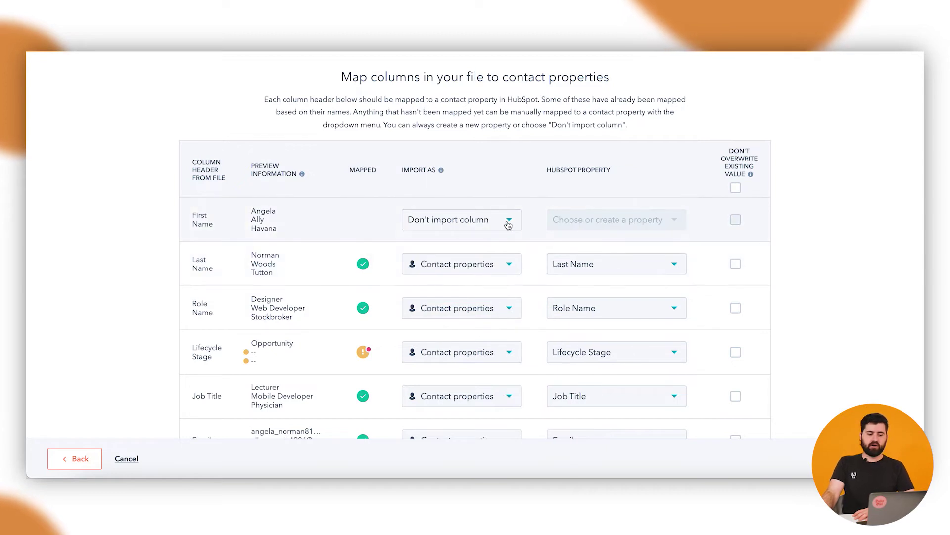
{"action": "left_click", "coordinate": [508, 220]}
{"action": "left_click", "coordinate": [457, 269]}
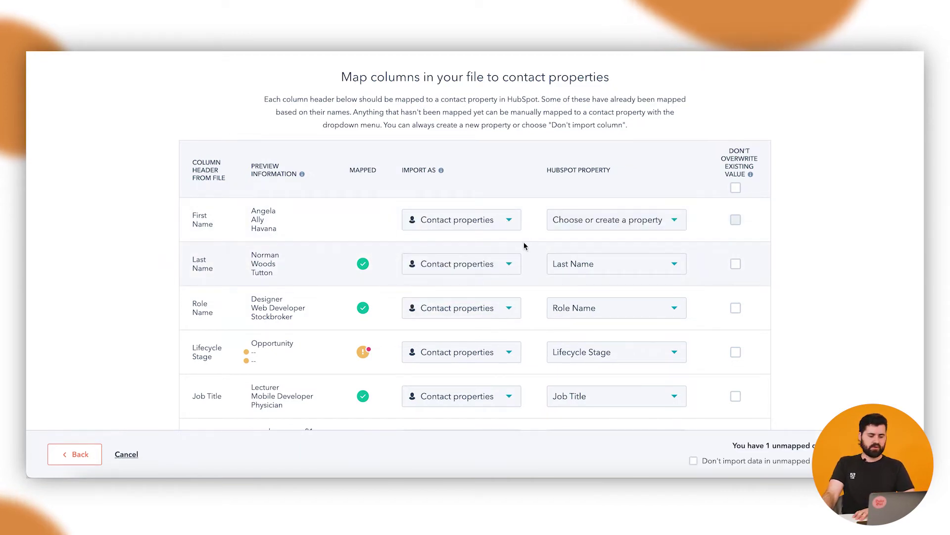
{"action": "left_click", "coordinate": [441, 218]}
{"action": "left_click", "coordinate": [458, 268]}
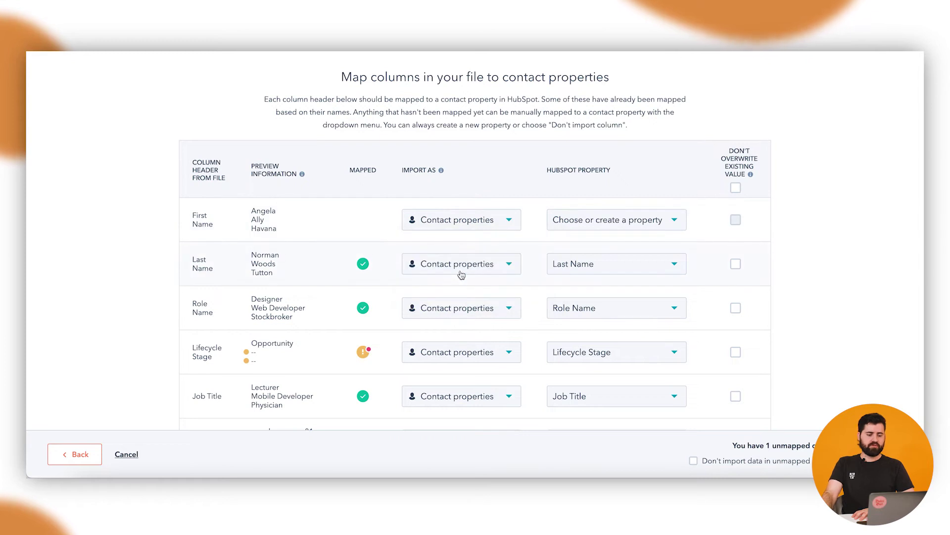
{"action": "scroll", "coordinate": [392, 303], "scroll_direction": "down", "scroll_amount": 1}
{"action": "scroll", "coordinate": [391, 302], "scroll_direction": "down", "scroll_amount": 2}
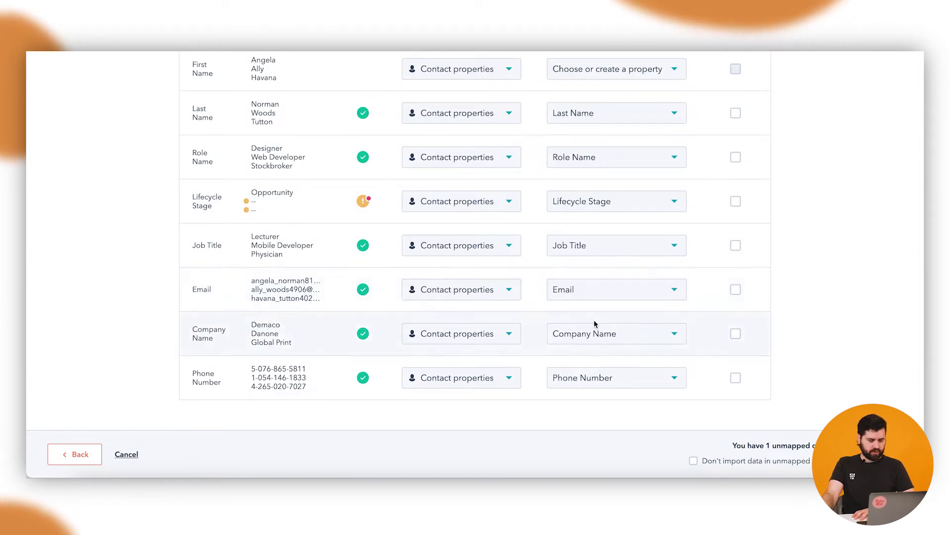
{"action": "scroll", "coordinate": [596, 323], "scroll_direction": "up", "scroll_amount": 1}
{"action": "scroll", "coordinate": [596, 323], "scroll_direction": "up", "scroll_amount": 3}
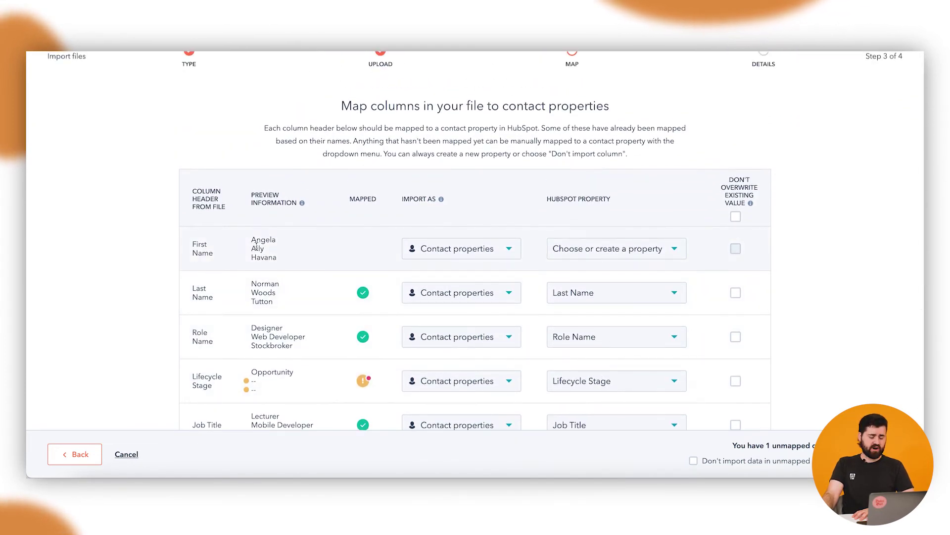
{"action": "left_click", "coordinate": [441, 247]}
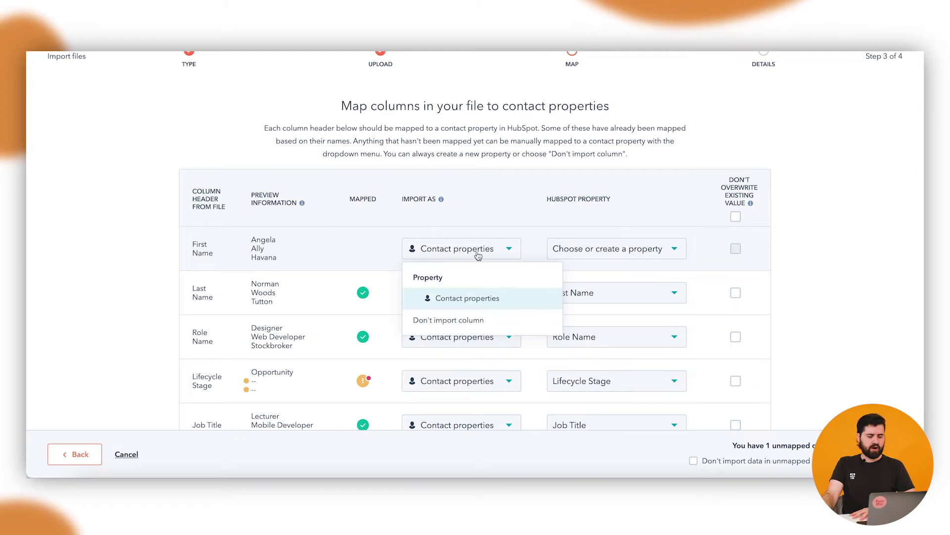
{"action": "left_click", "coordinate": [483, 298]}
- Map First Name to the First Name property and let it overwrite existing values
{"action": "left_click", "coordinate": [578, 253]}
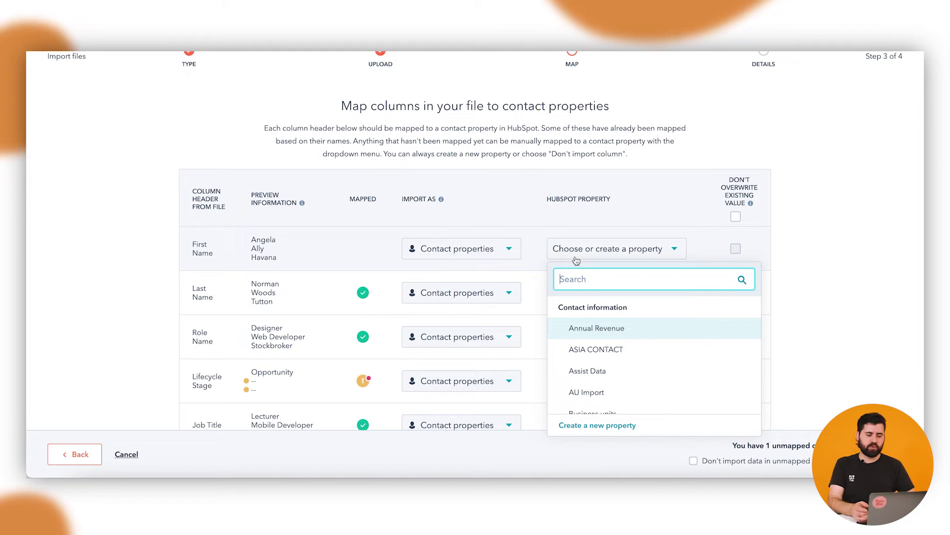
{"action": "type", "text": "first name"}
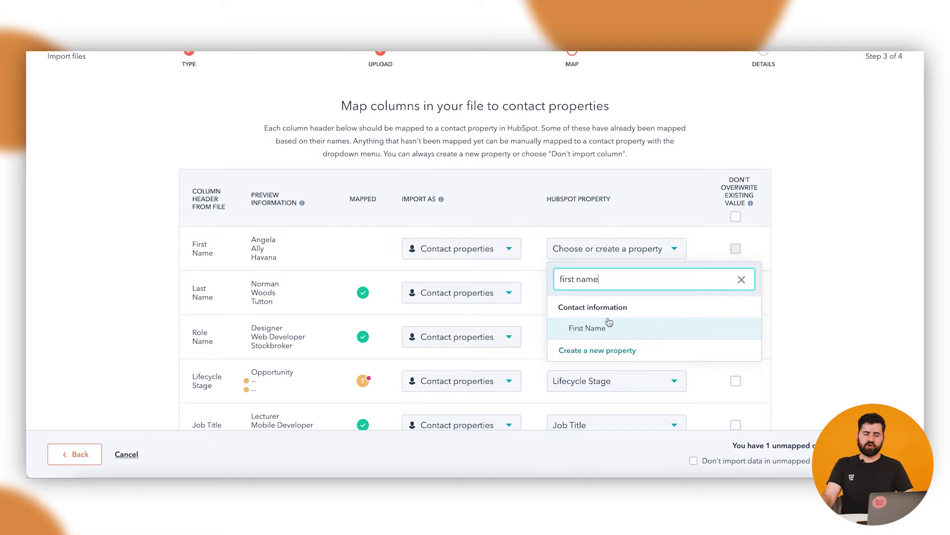
{"action": "left_click", "coordinate": [578, 326]}
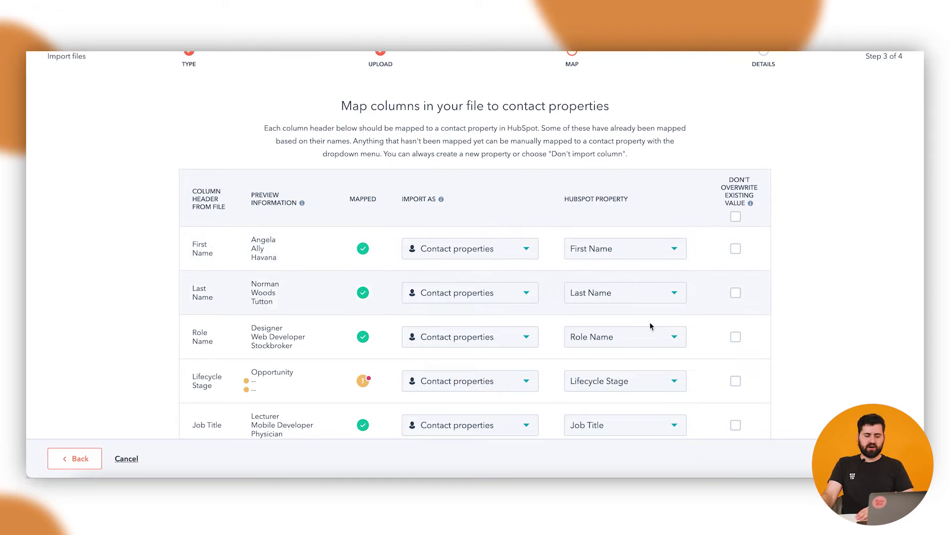
{"action": "scroll", "coordinate": [652, 337], "scroll_direction": "down", "scroll_amount": 3}
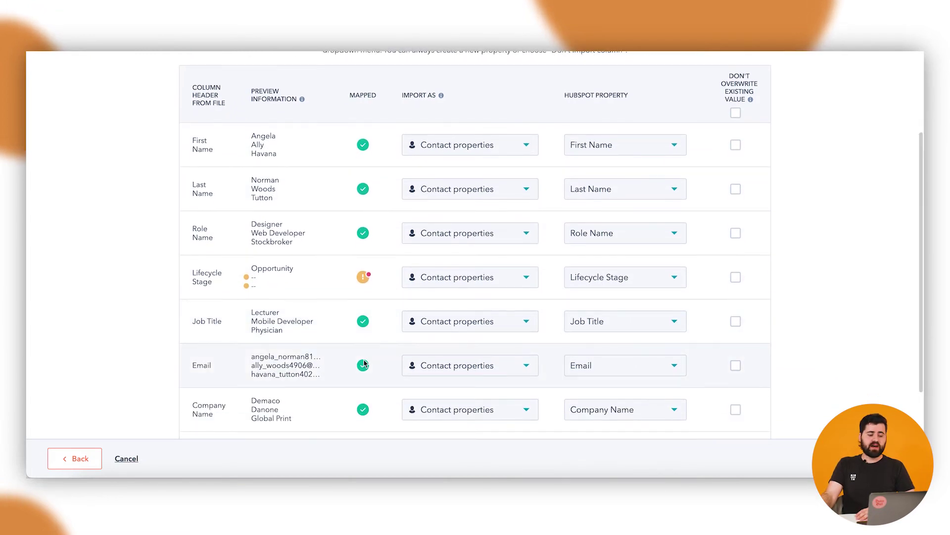
{"action": "left_click_drag", "start_coordinate": [257, 353], "coordinate": [313, 353]}
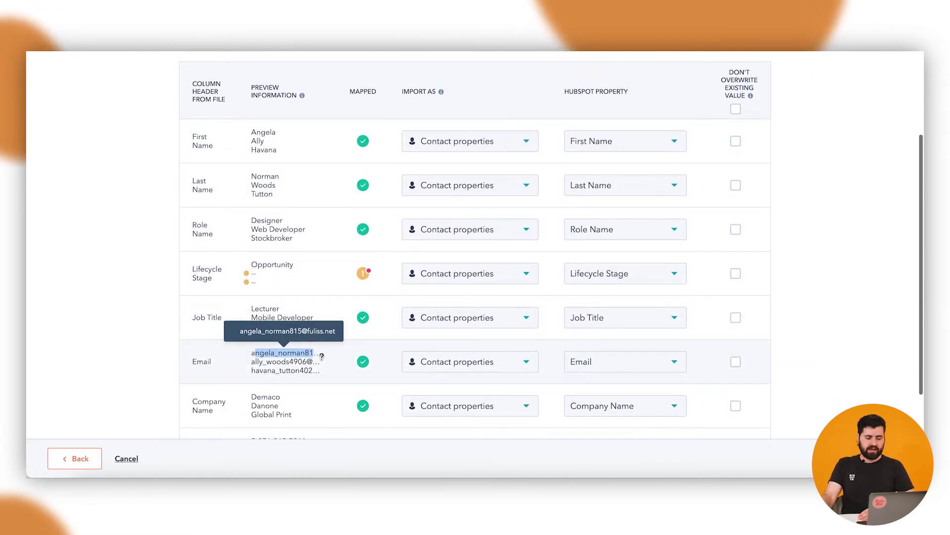
{"action": "scroll", "coordinate": [720, 336], "scroll_direction": "up", "scroll_amount": 1}
{"action": "scroll", "coordinate": [721, 334], "scroll_direction": "up", "scroll_amount": 1}
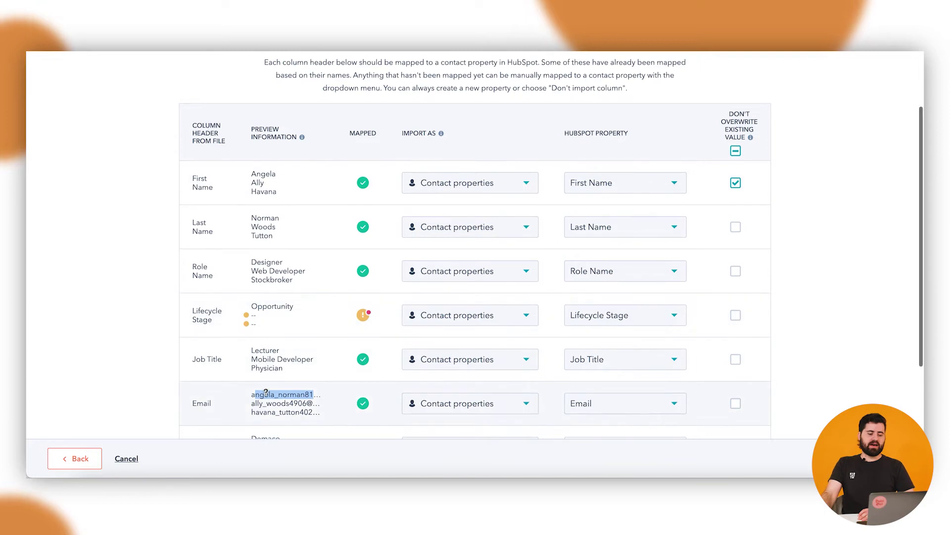
{"action": "left_click_drag", "start_coordinate": [252, 174], "coordinate": [259, 173]}
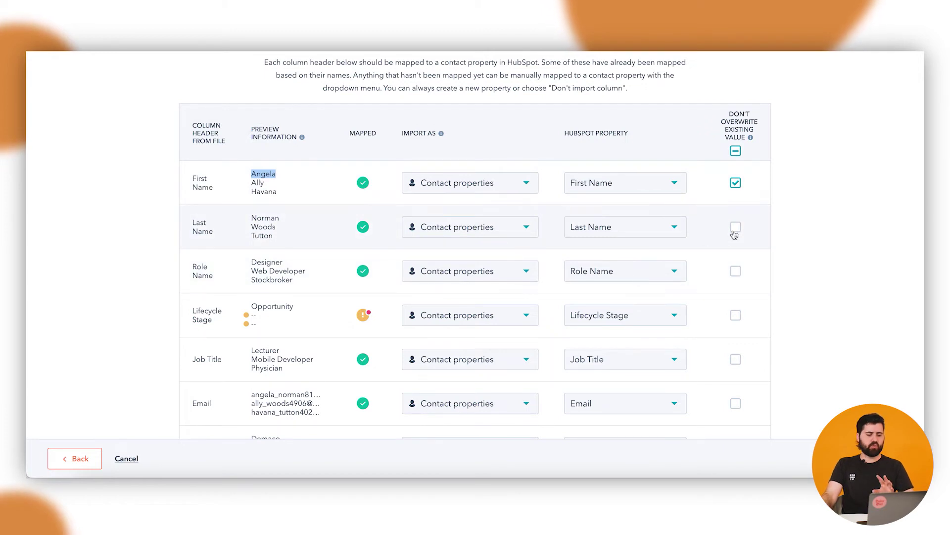
{"action": "left_click", "coordinate": [736, 182]}
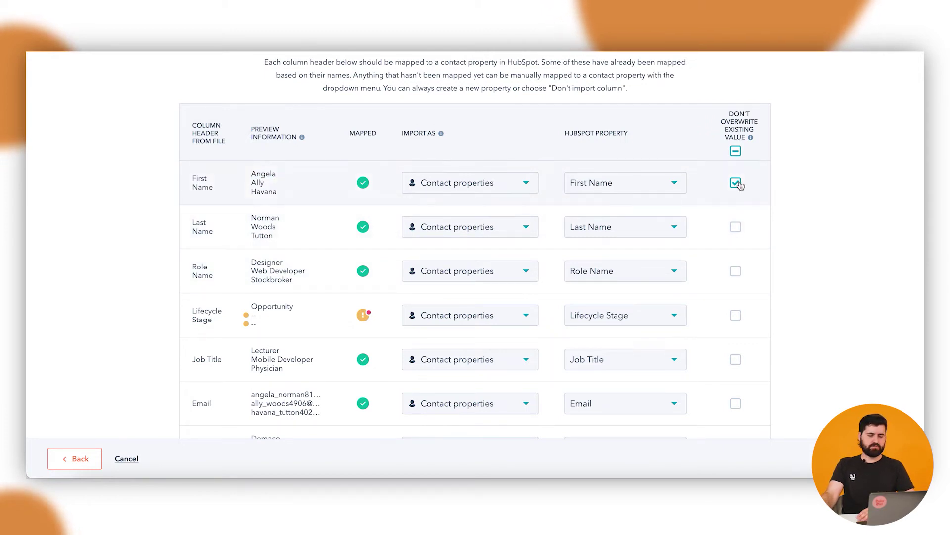
- Review the Lifecycle Stage warning about the Opportunity value in the import-error guidance
{"action": "scroll", "coordinate": [787, 247], "scroll_direction": "down", "scroll_amount": 2}
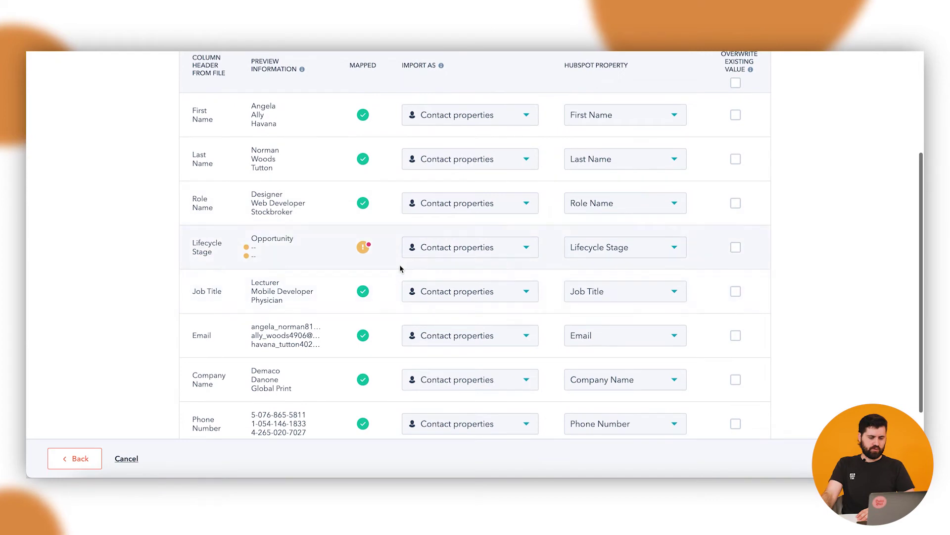
{"action": "mouse_move", "coordinate": [364, 249]}
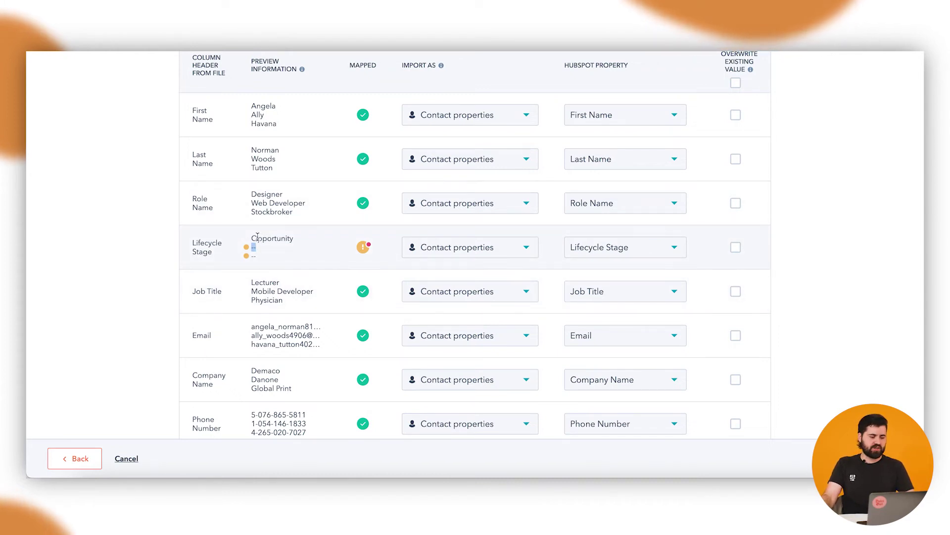
{"action": "left_click_drag", "start_coordinate": [252, 238], "coordinate": [293, 241]}
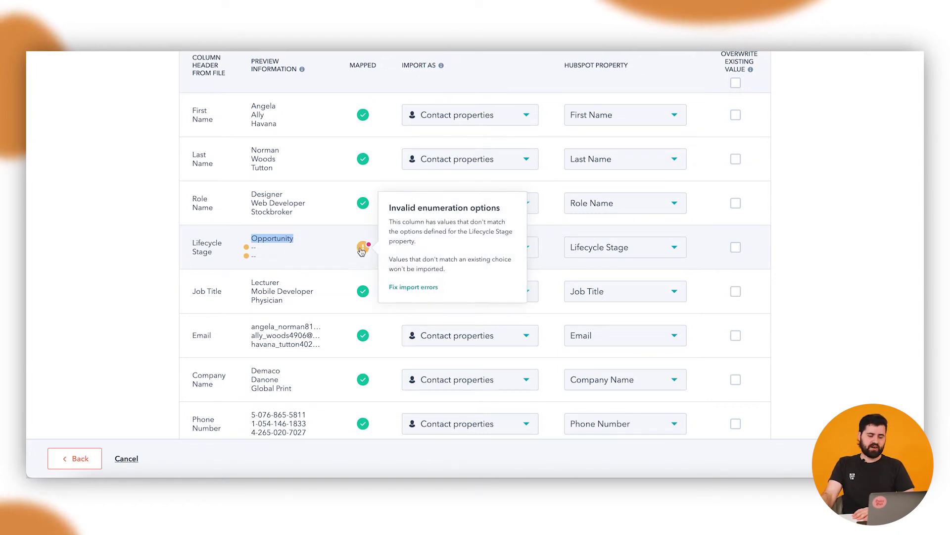
{"action": "left_click", "coordinate": [429, 288]}
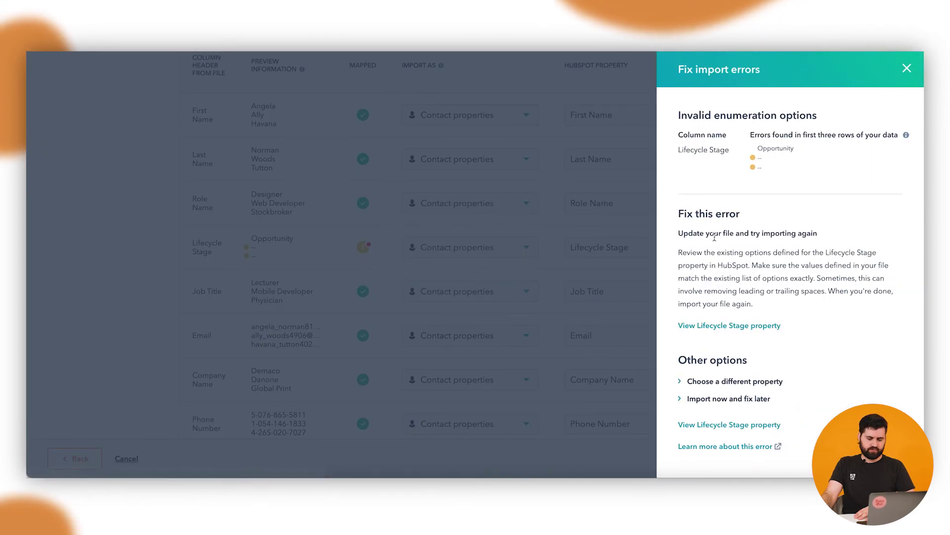
{"action": "scroll", "coordinate": [743, 297], "scroll_direction": "down", "scroll_amount": 1}
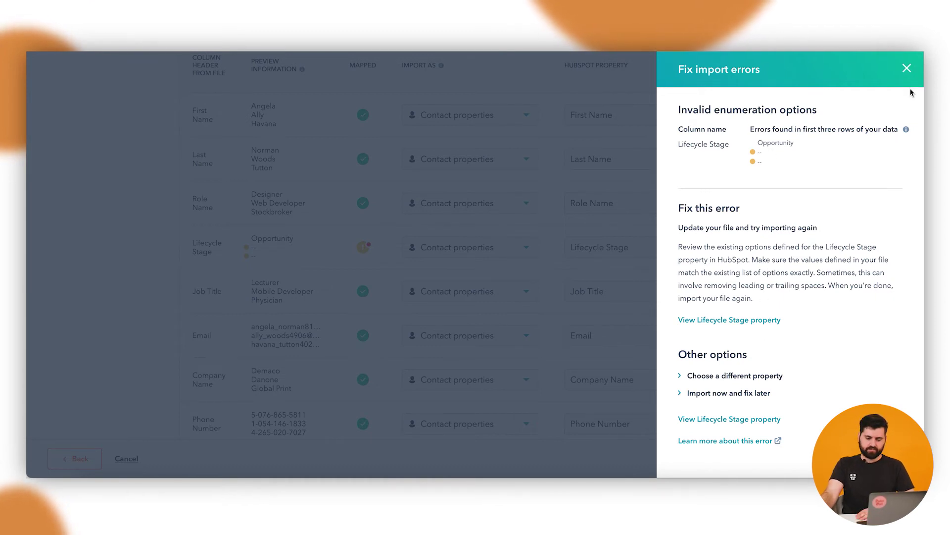
{"action": "left_click", "coordinate": [906, 69]}
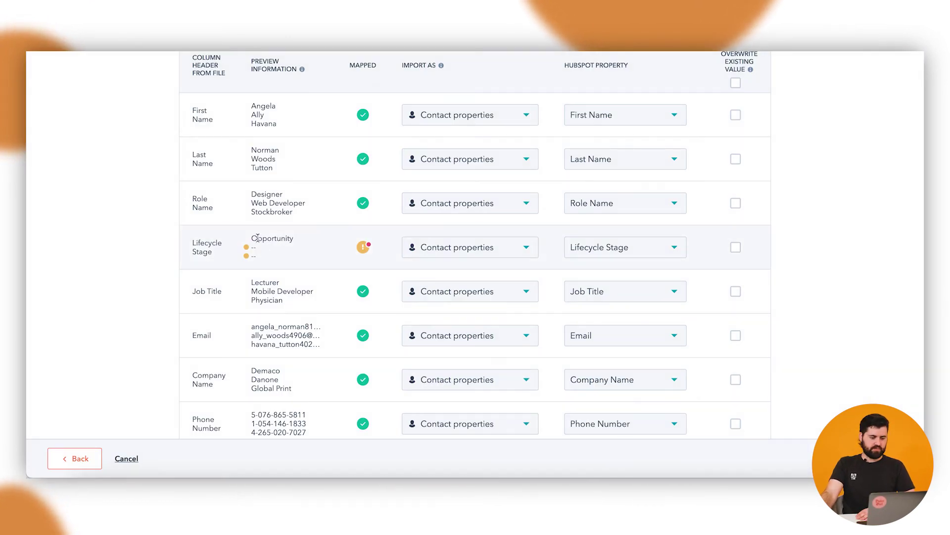
- Set Lifecycle Stage to "Don't import column" and go on to the Details step
{"action": "left_click_drag", "start_coordinate": [256, 239], "coordinate": [297, 241]}
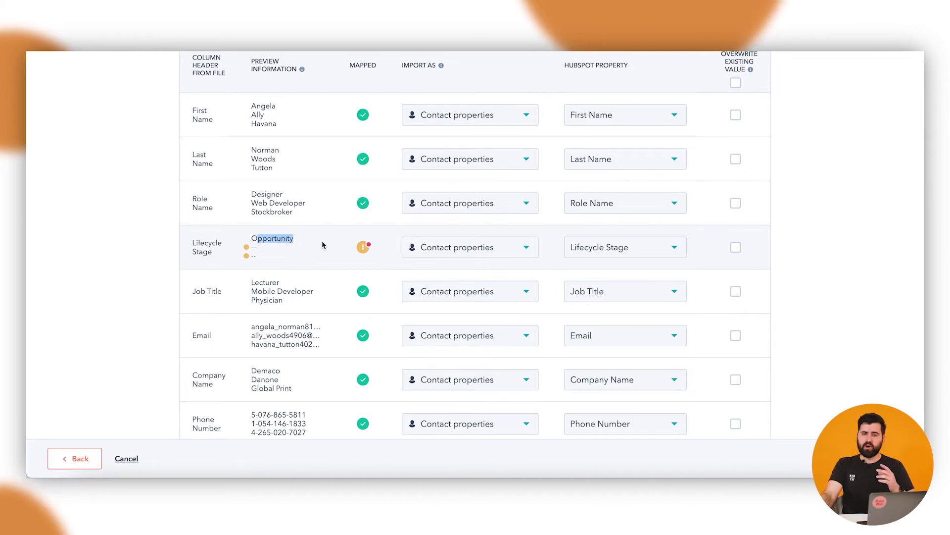
{"action": "left_click", "coordinate": [463, 253]}
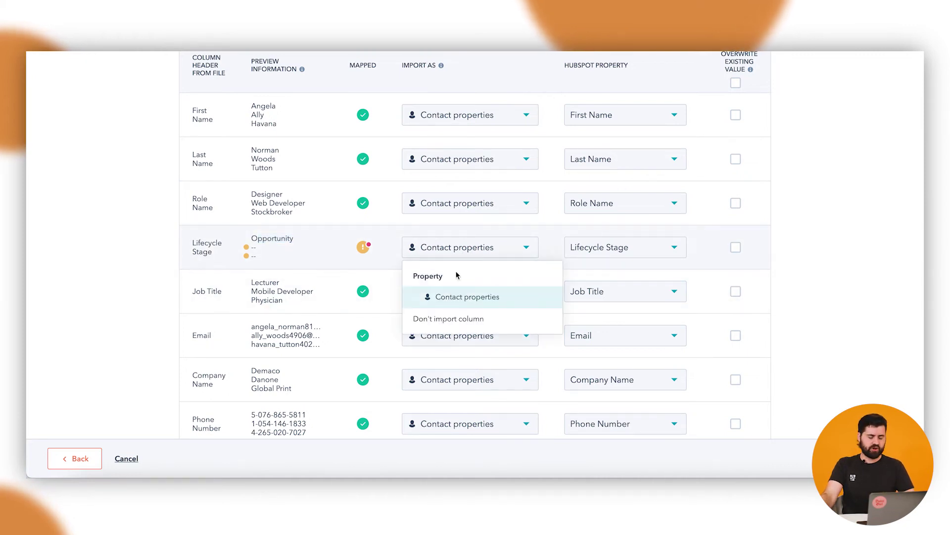
{"action": "left_click", "coordinate": [470, 316]}
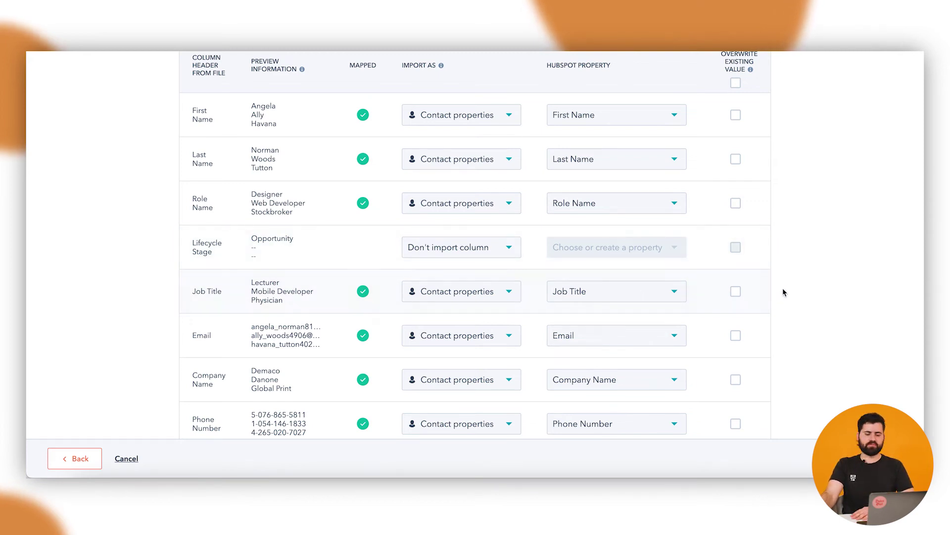
{"action": "scroll", "coordinate": [783, 292], "scroll_direction": "down", "scroll_amount": 2}
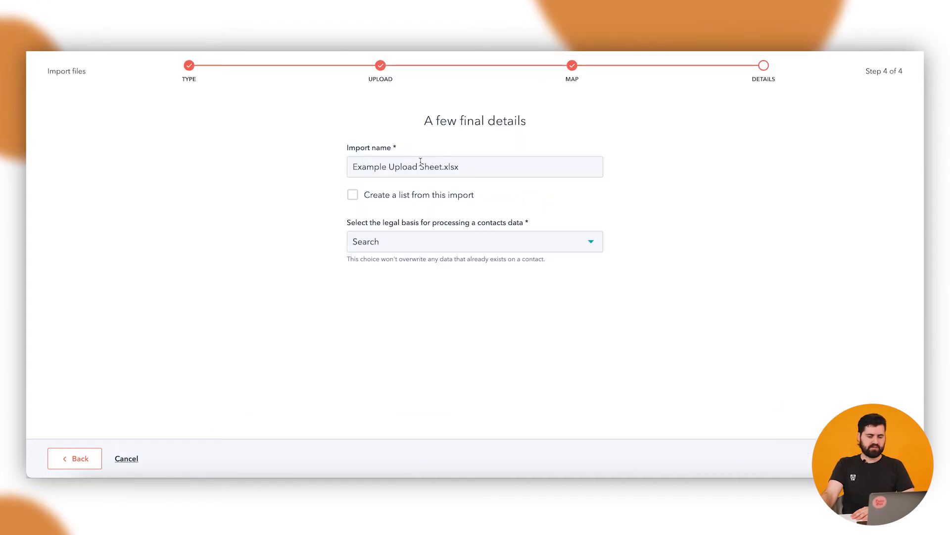
- Name the import Example Upload Sheet 02/06/22, create a list, choose legitimate interest – existing customer, and finish
{"action": "left_click", "coordinate": [444, 169]}
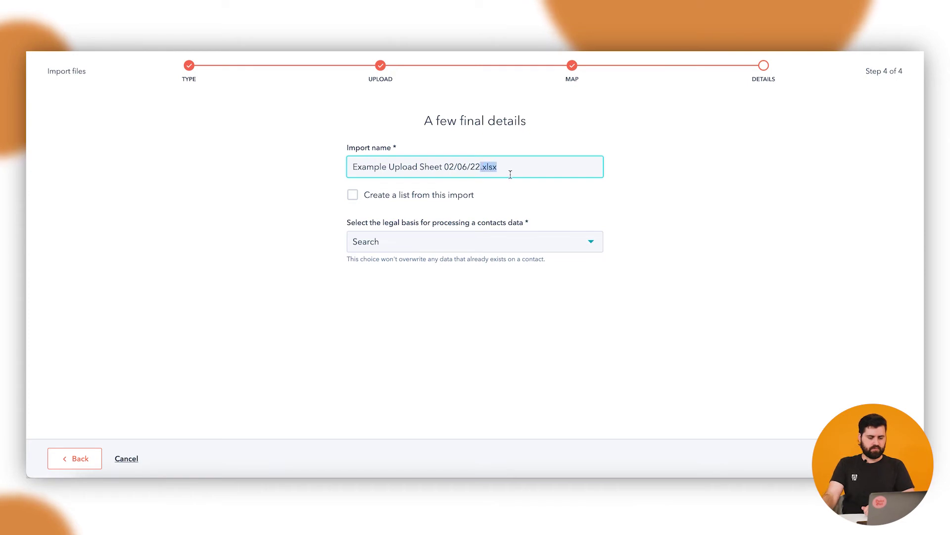
{"action": "left_click", "coordinate": [440, 346]}
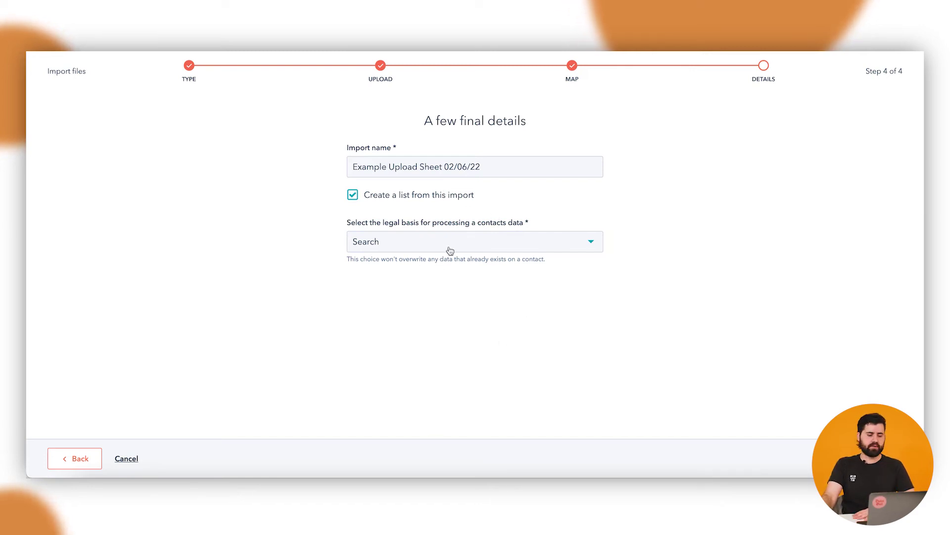
{"action": "left_click", "coordinate": [544, 248]}
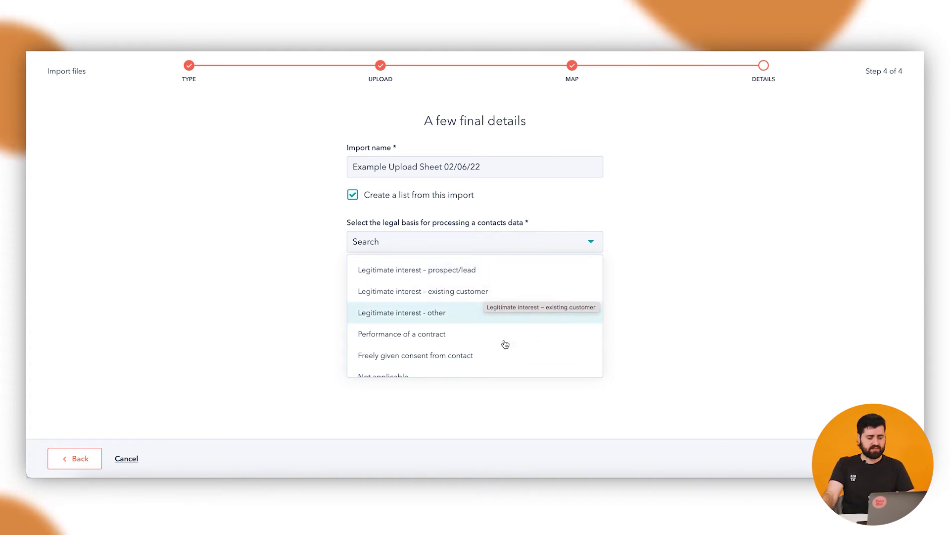
{"action": "left_click", "coordinate": [494, 297]}
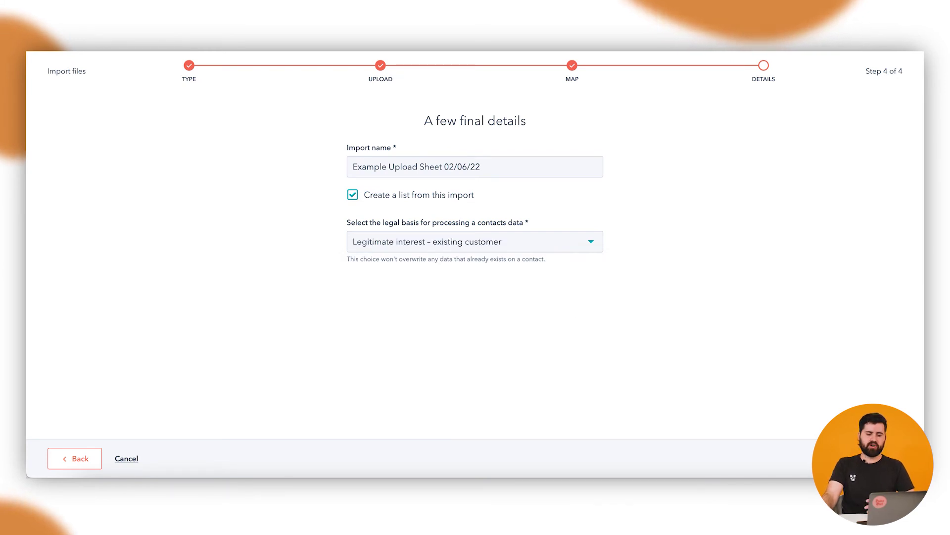
{"action": "left_click", "coordinate": [878, 459]}
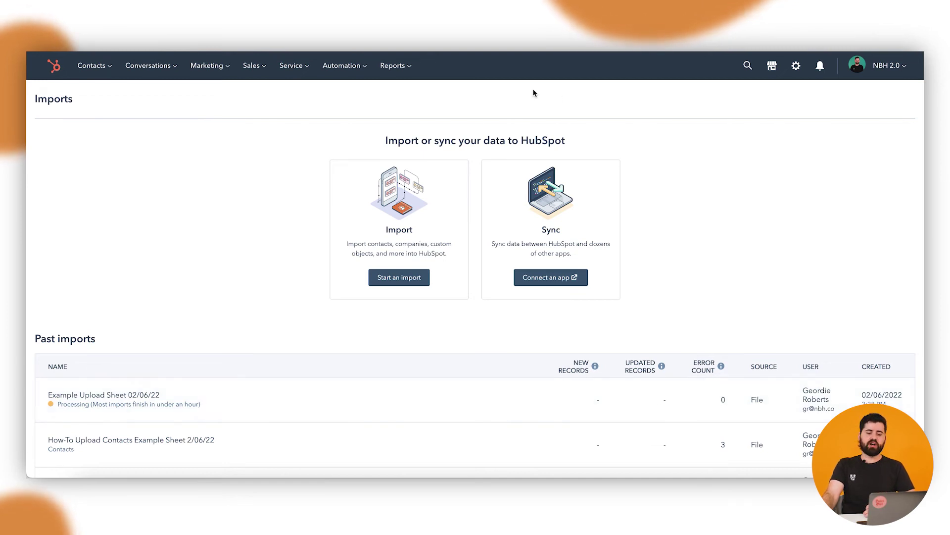
- Check that the Example Upload Sheet 02/06/22 row shows 9749 new records and 0 errors
{"action": "scroll", "coordinate": [693, 101], "scroll_direction": "down", "scroll_amount": 1}
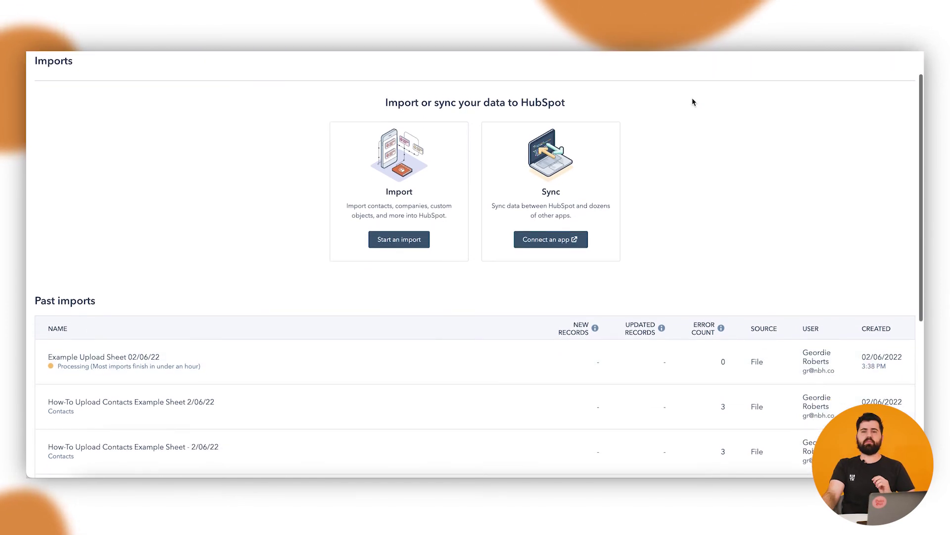
{"action": "scroll", "coordinate": [642, 268], "scroll_direction": "up", "scroll_amount": 1}
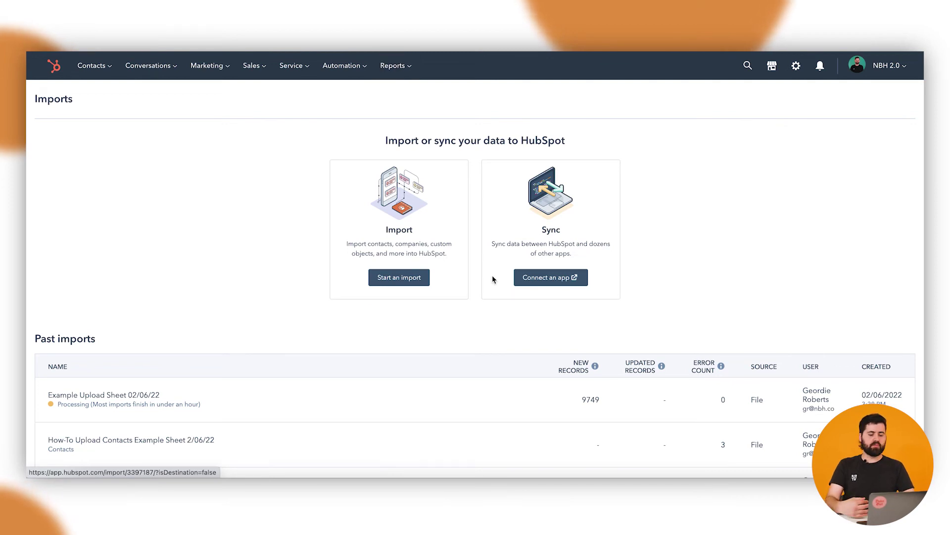
{"action": "scroll", "coordinate": [347, 317], "scroll_direction": "down", "scroll_amount": 2}
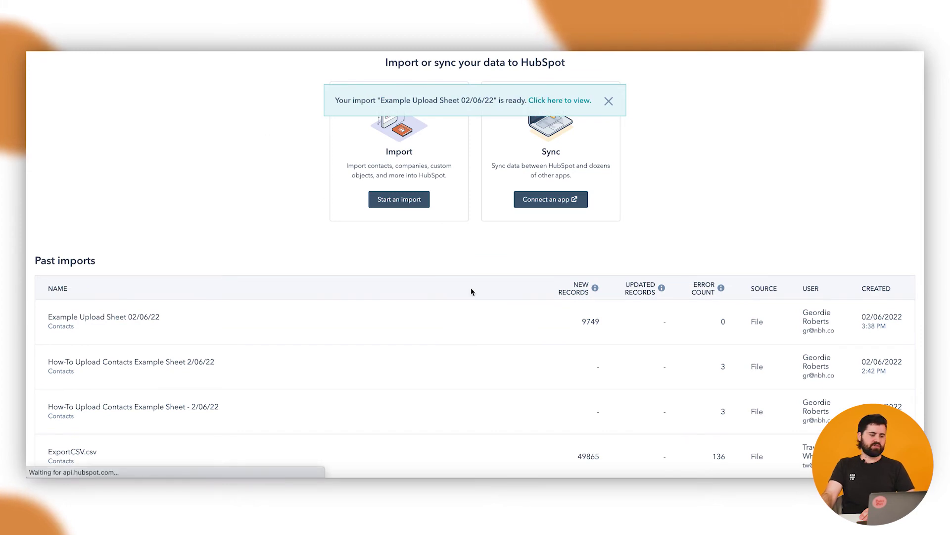
{"action": "scroll", "coordinate": [388, 266], "scroll_direction": "down", "scroll_amount": 5}
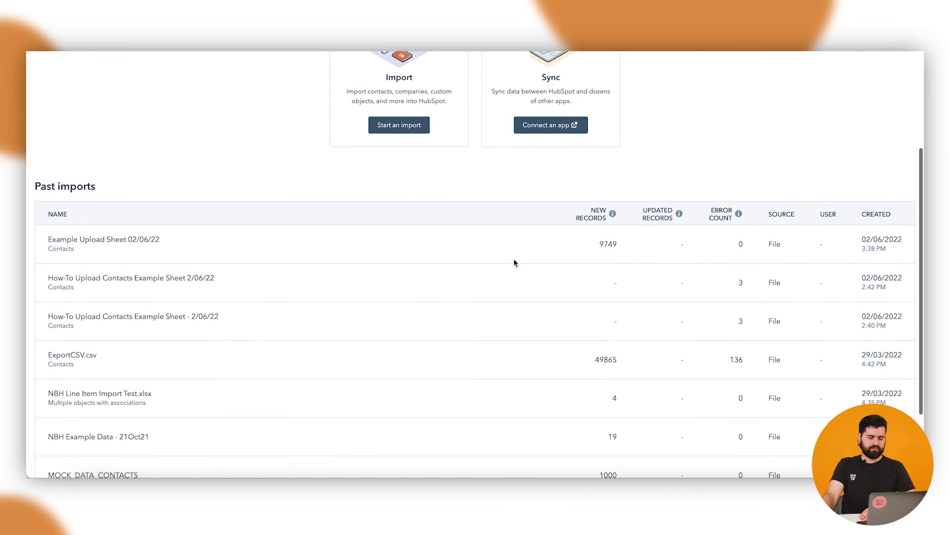
{"action": "scroll", "coordinate": [590, 296], "scroll_direction": "up", "scroll_amount": 2}
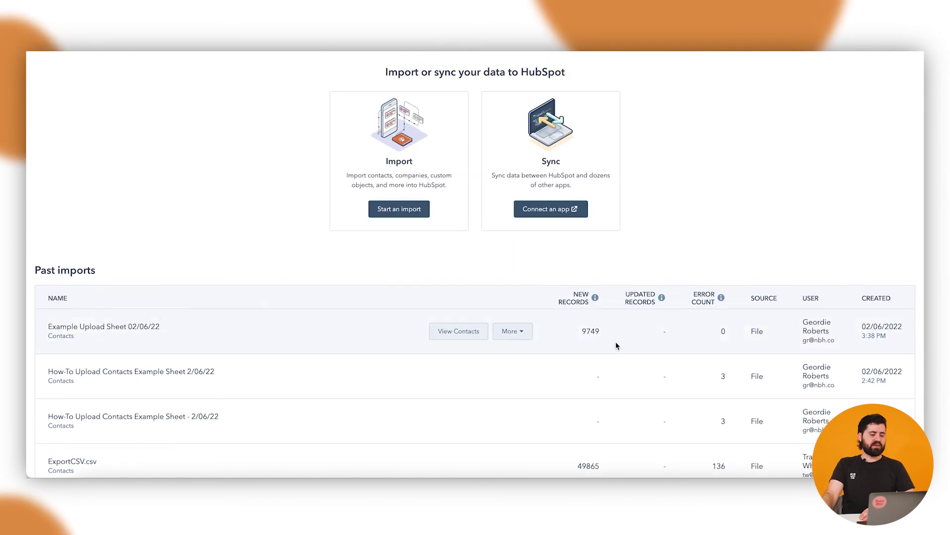
{"action": "left_click_drag", "start_coordinate": [582, 333], "coordinate": [598, 335]}
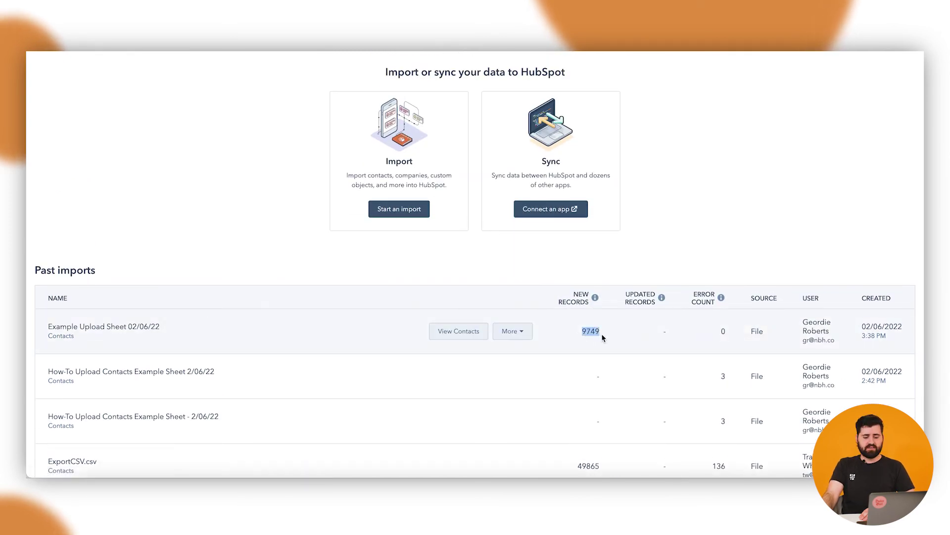
{"action": "left_click", "coordinate": [640, 345]}
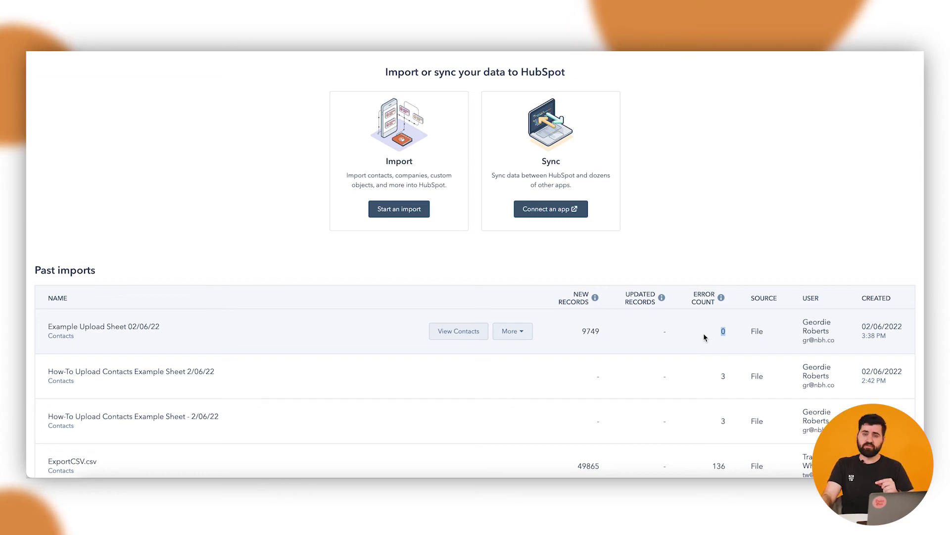
{"action": "scroll", "coordinate": [729, 343], "scroll_direction": "right", "scroll_amount": 1}
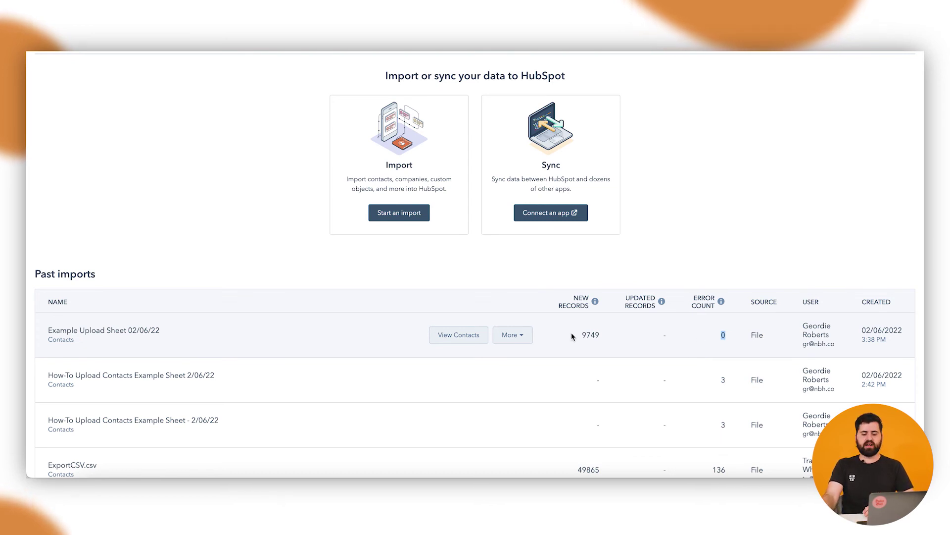
{"action": "scroll", "coordinate": [699, 373], "scroll_direction": "down", "scroll_amount": 2}
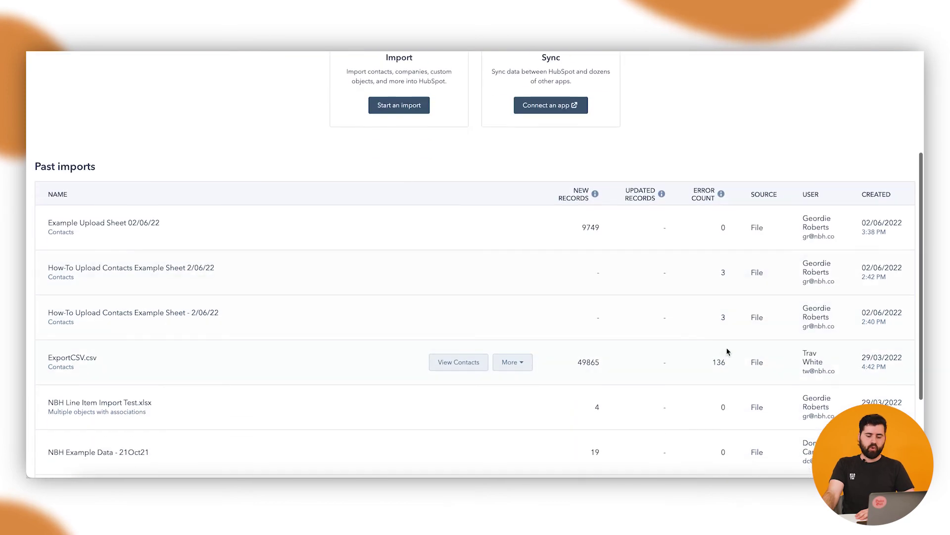
{"action": "scroll", "coordinate": [678, 352], "scroll_direction": "up", "scroll_amount": 2}
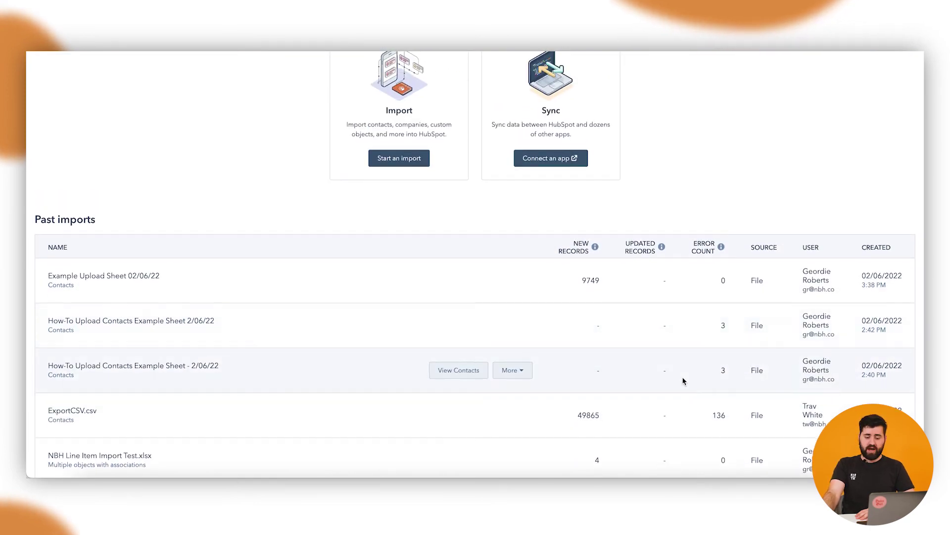
{"action": "left_click", "coordinate": [513, 373]}
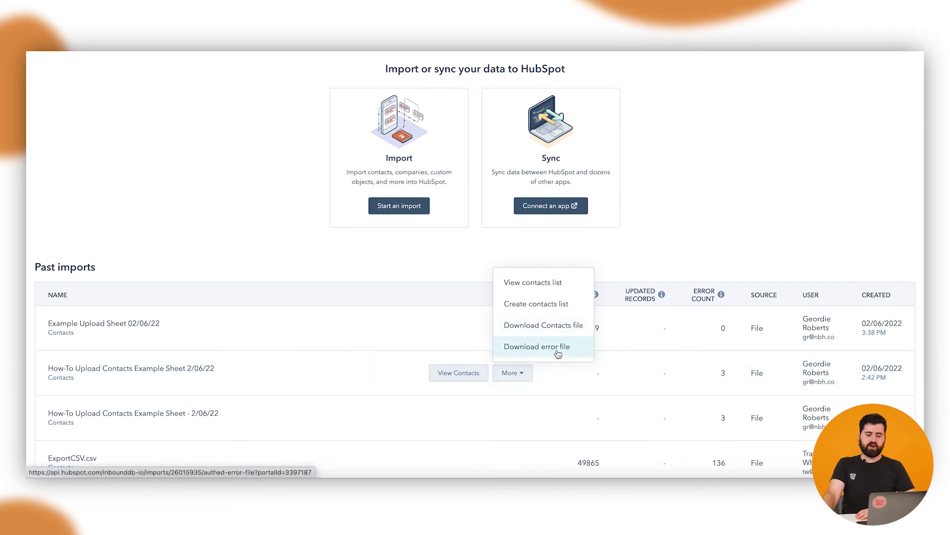
{"action": "scroll", "coordinate": [561, 352], "scroll_direction": "down", "scroll_amount": 1}
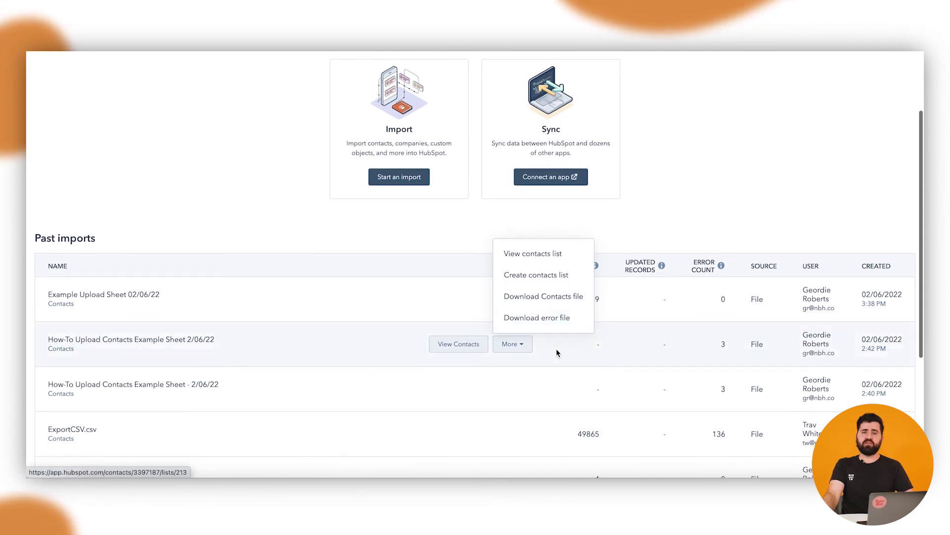
{"action": "scroll", "coordinate": [559, 350], "scroll_direction": "up", "scroll_amount": 1}
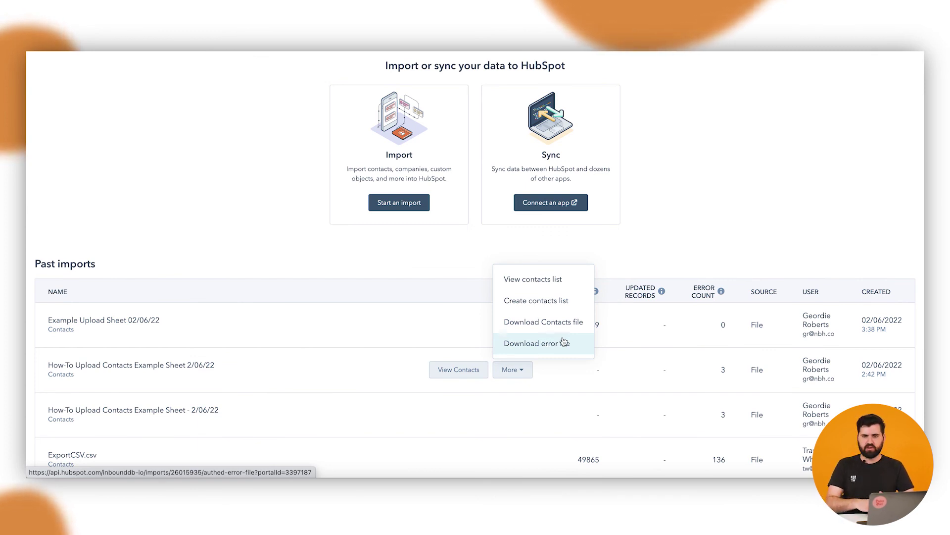
{"action": "left_click", "coordinate": [476, 269]}
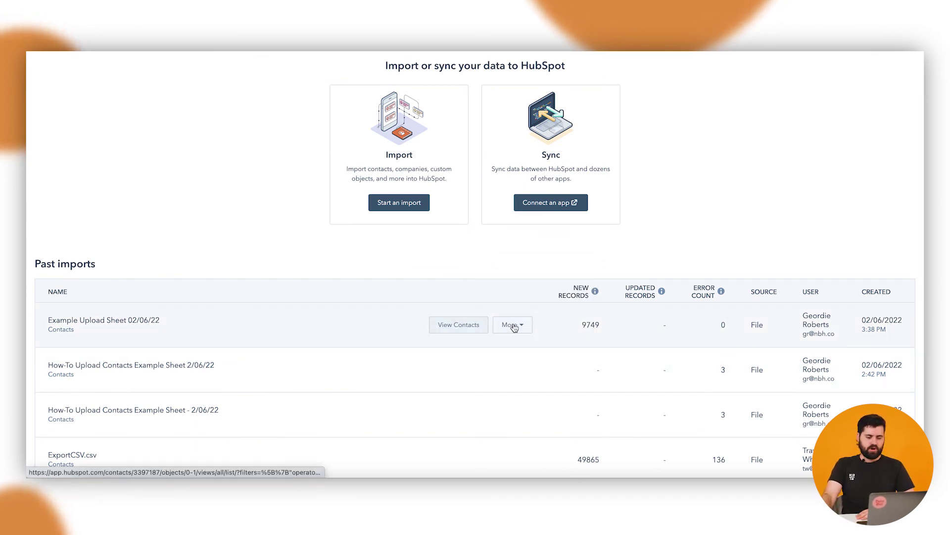
{"action": "left_click", "coordinate": [508, 328]}
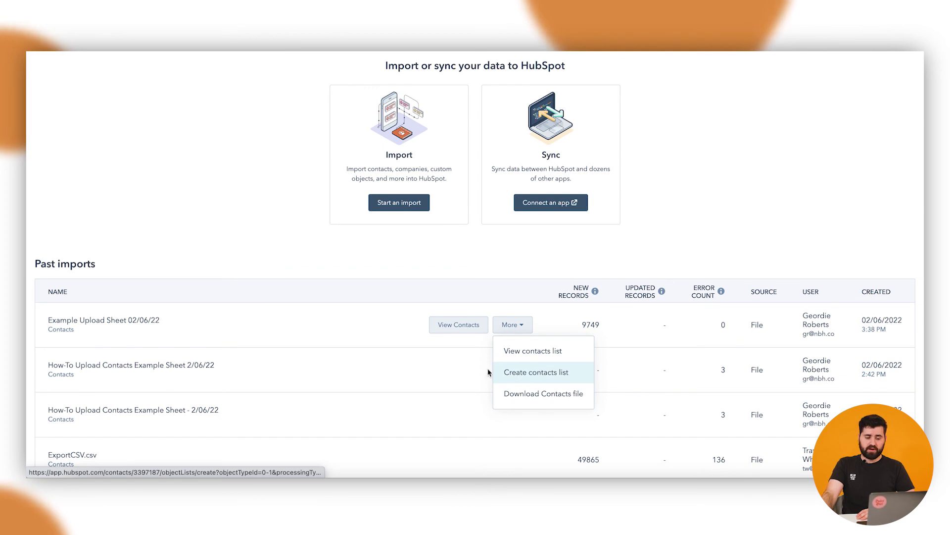
{"action": "left_click", "coordinate": [511, 415]}
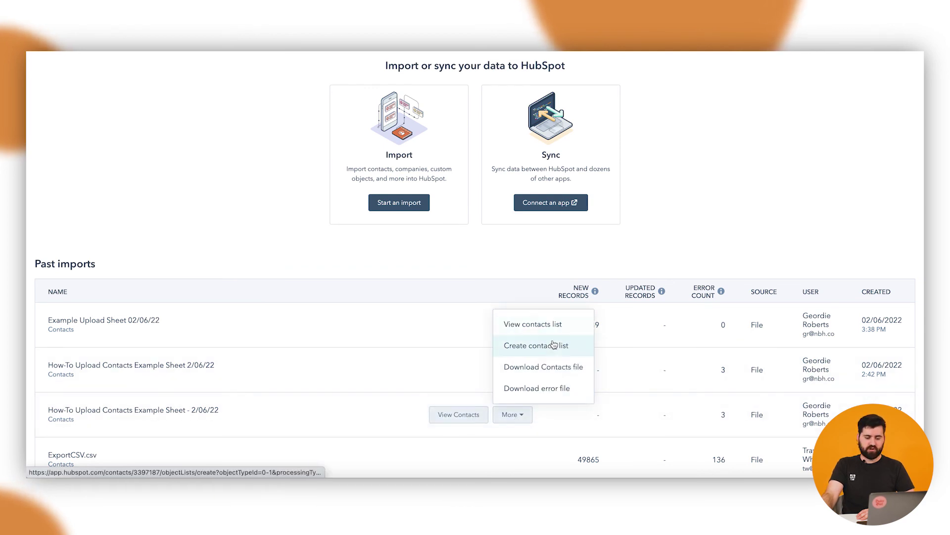
{"action": "left_click", "coordinate": [488, 347]}
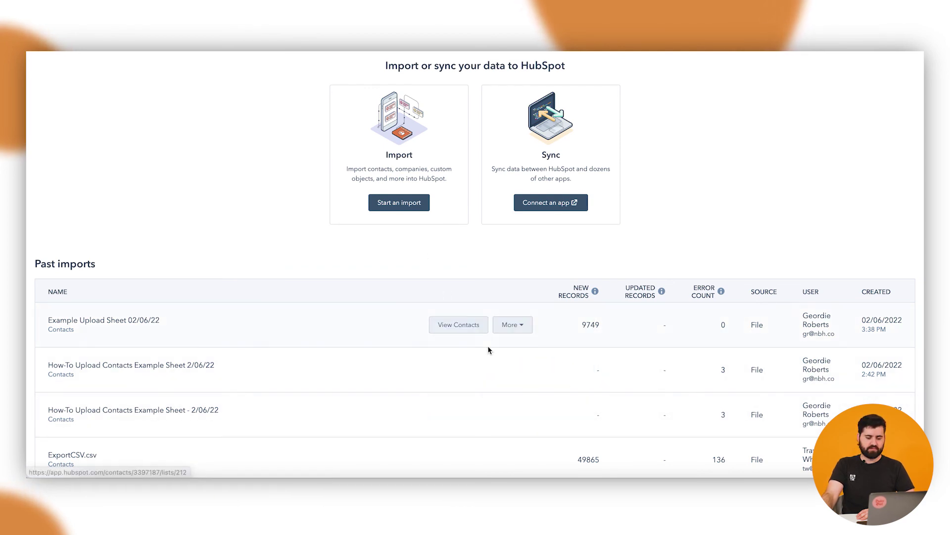
- View the import's contacts and confirm the Import filter shows 9,749 records
{"action": "left_click", "coordinate": [468, 326]}
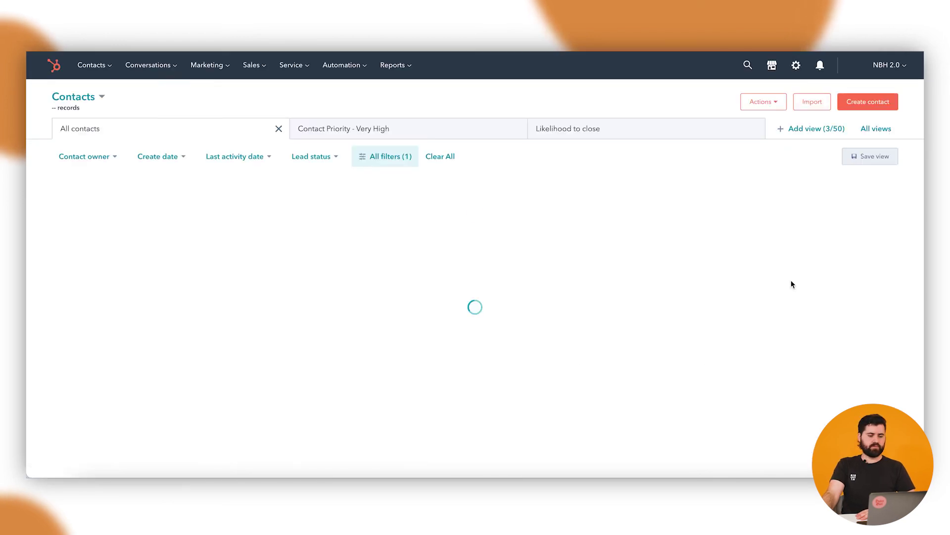
{"action": "left_click", "coordinate": [386, 157]}
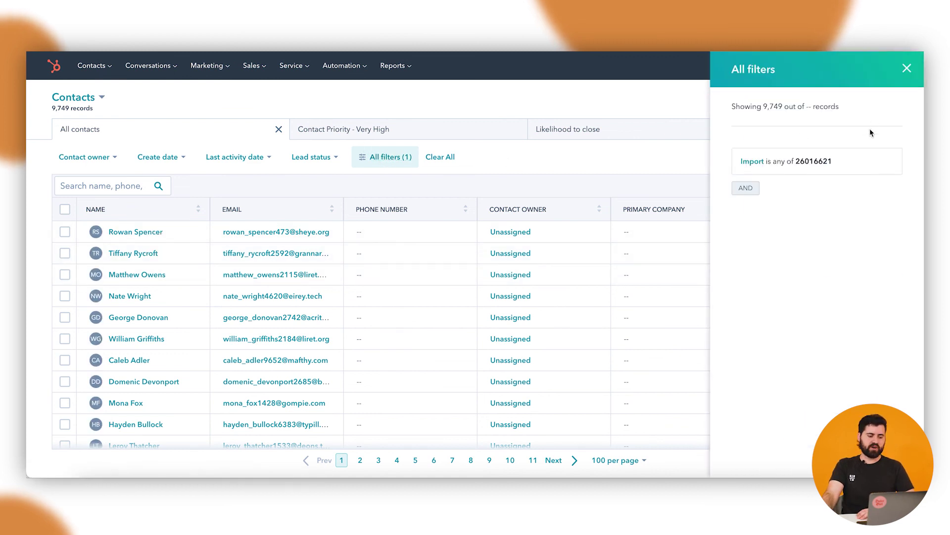
{"action": "left_click", "coordinate": [607, 177]}
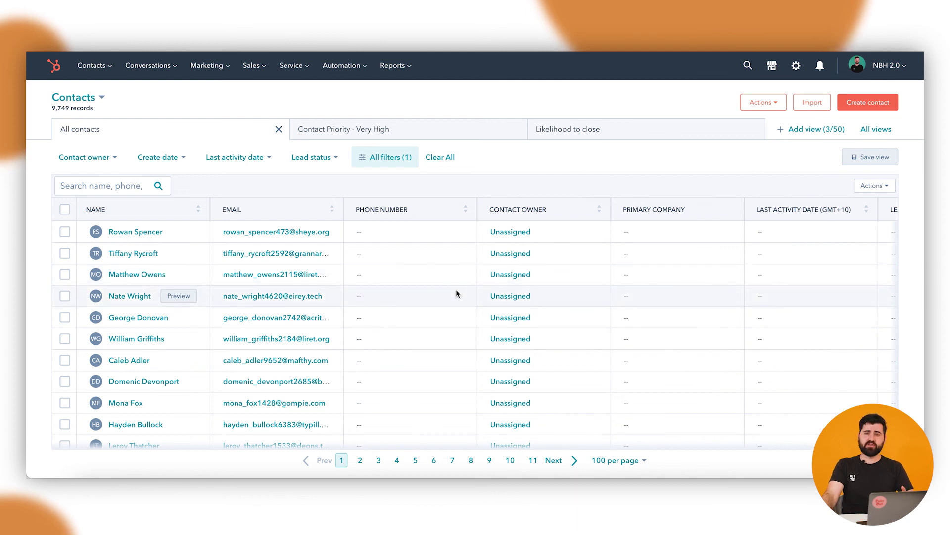